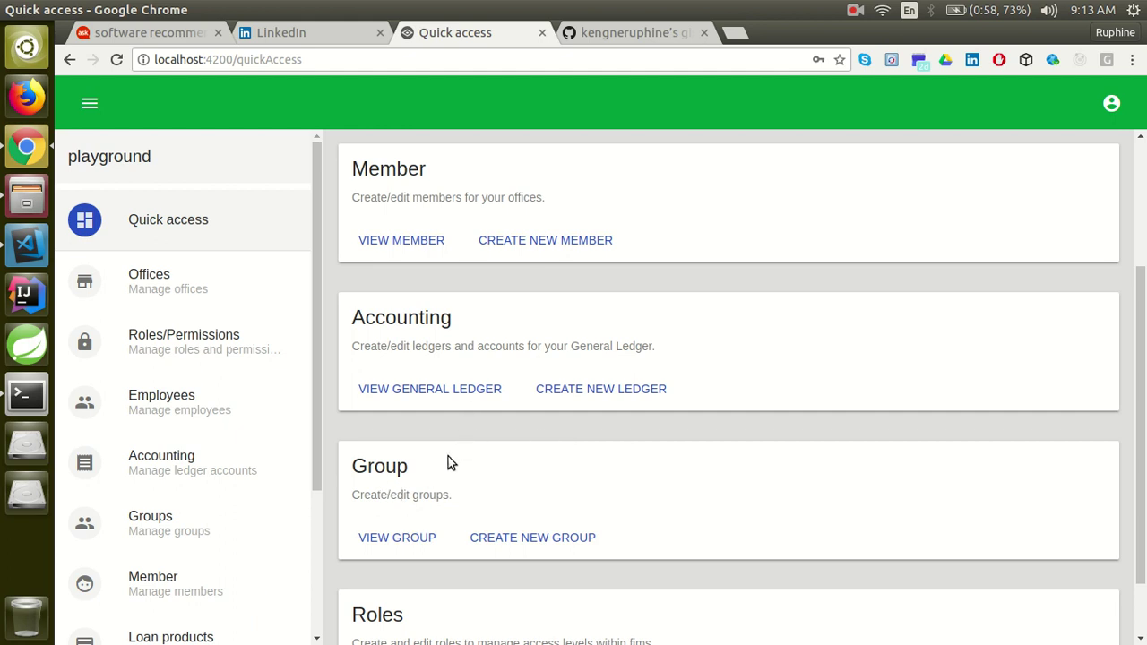
Start a new group definition from the groups overview with identifier 455 and the description "for savings"
click(406, 543)
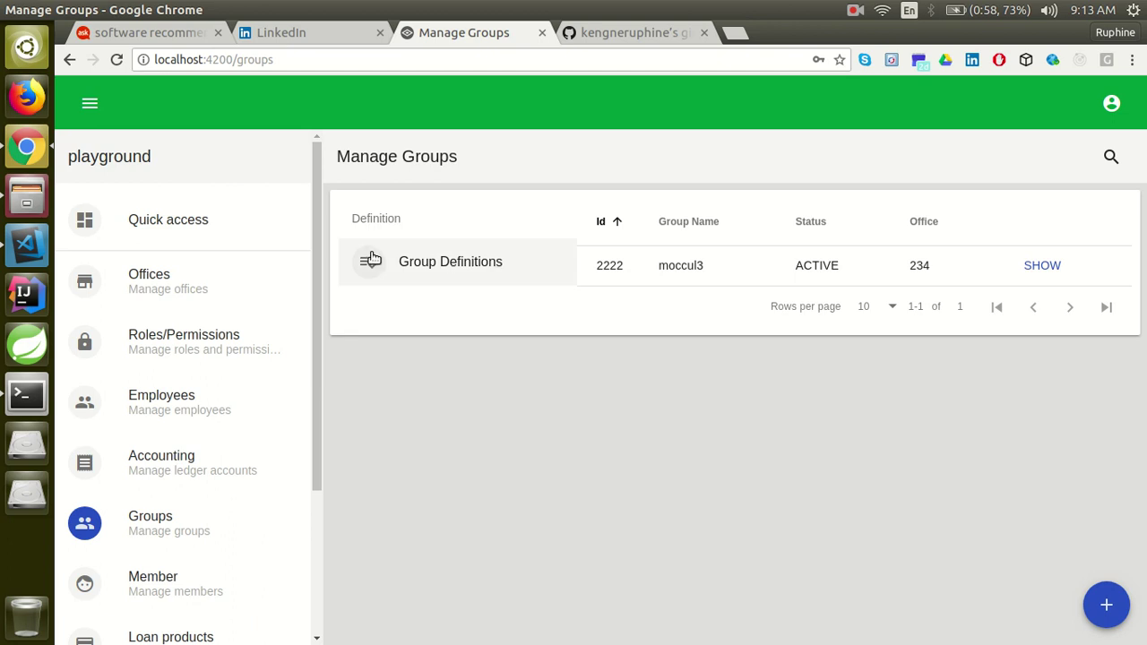
click(427, 269)
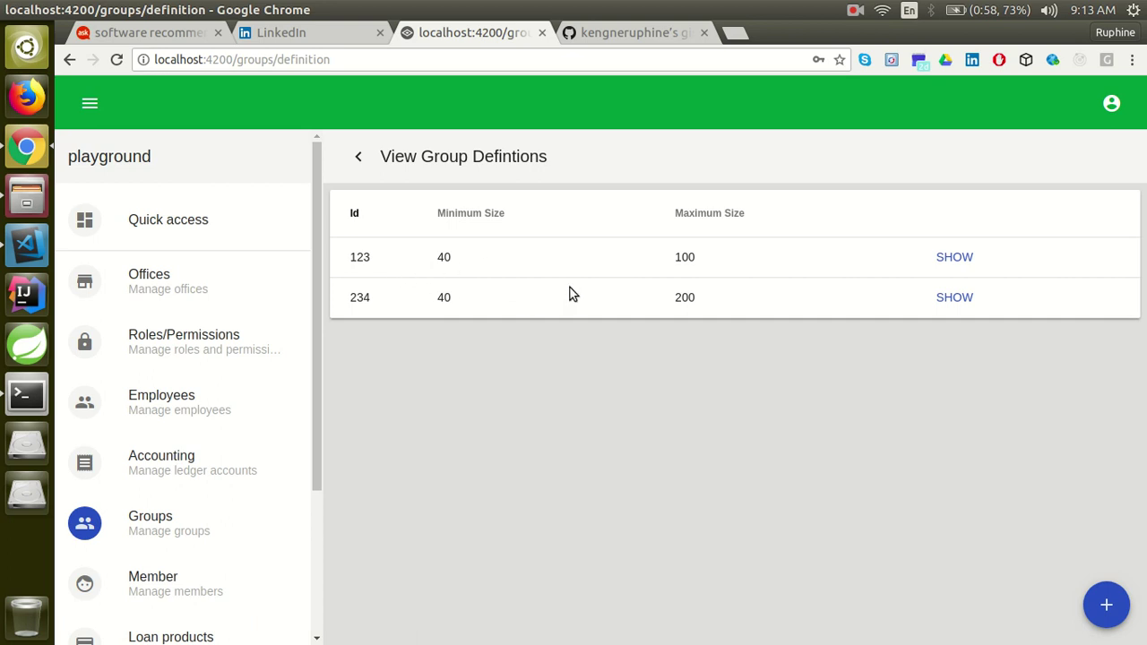
click(1108, 607)
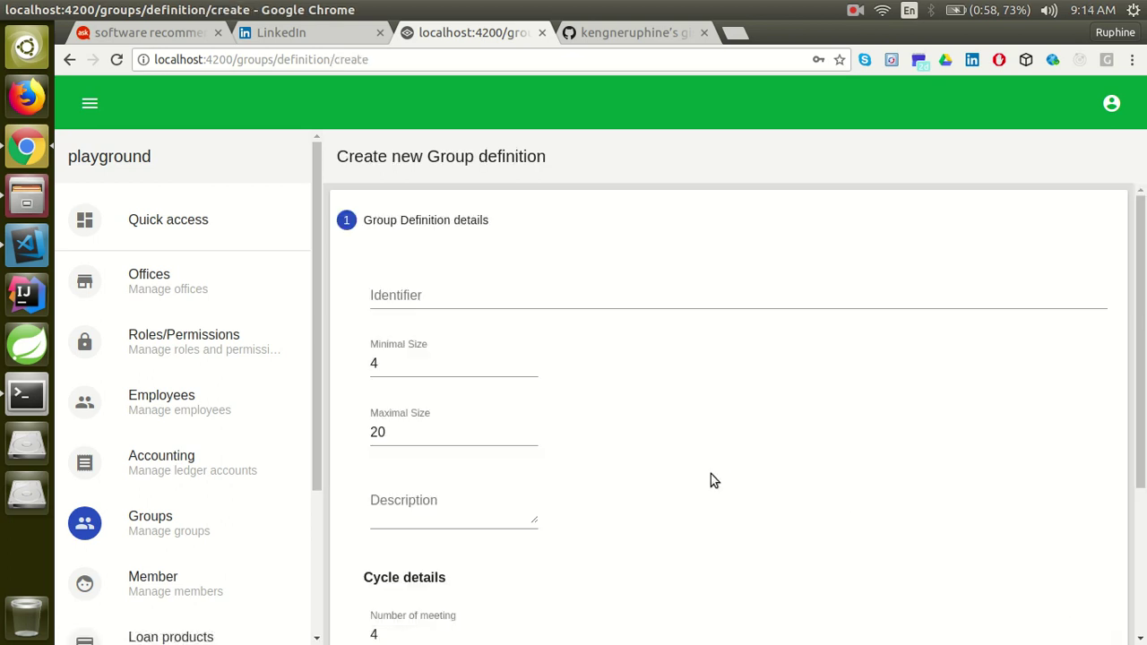
click(440, 296)
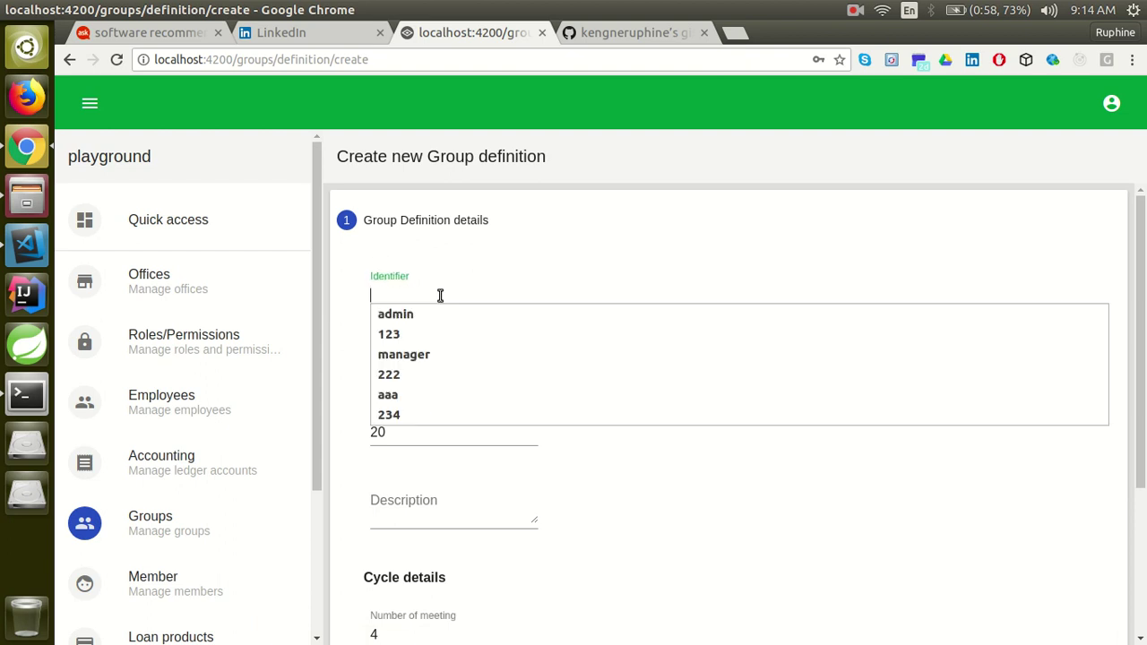
text(455)
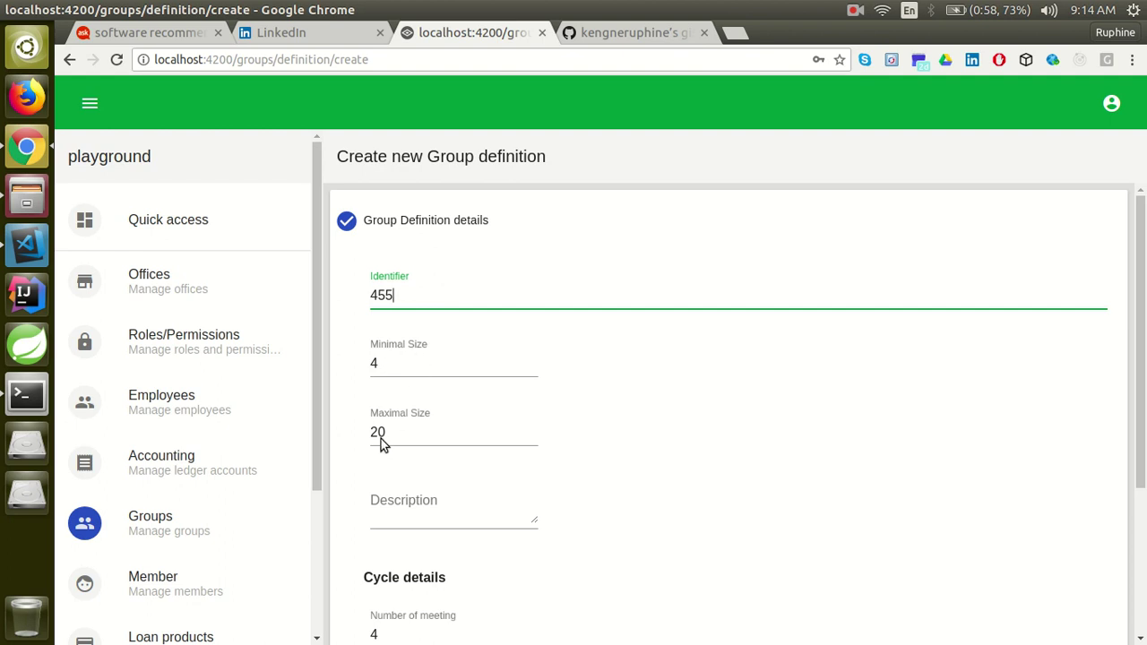
click(390, 517)
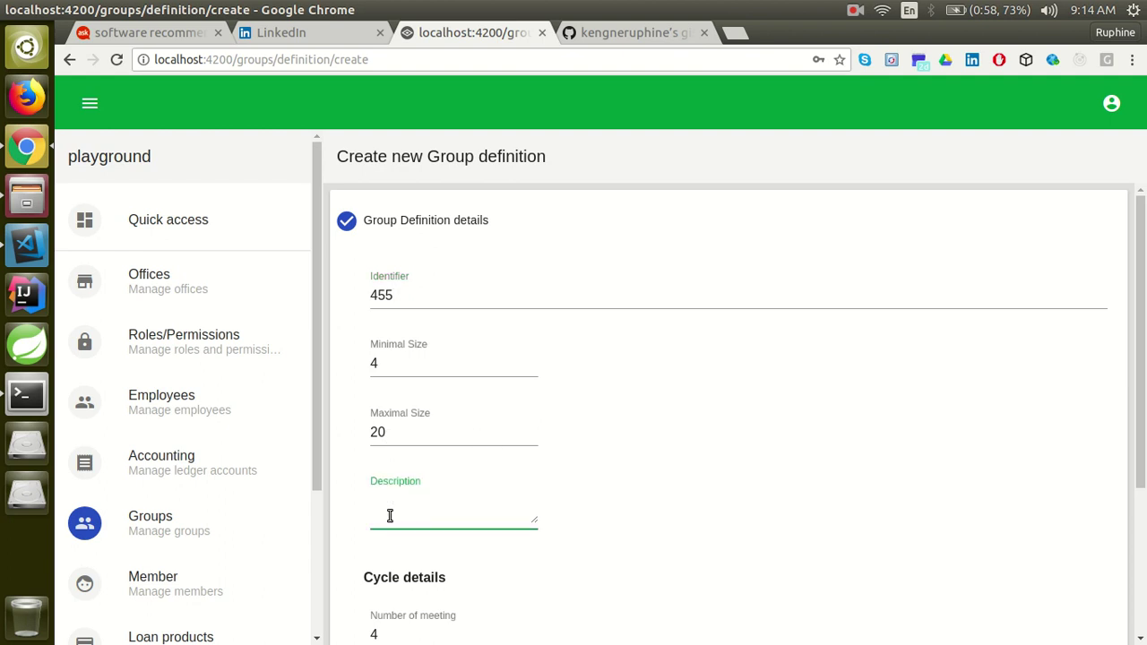
text(for savings)
Keep the cycle frequency at Daily and create the group definition
scroll(760, 440, down, 5)
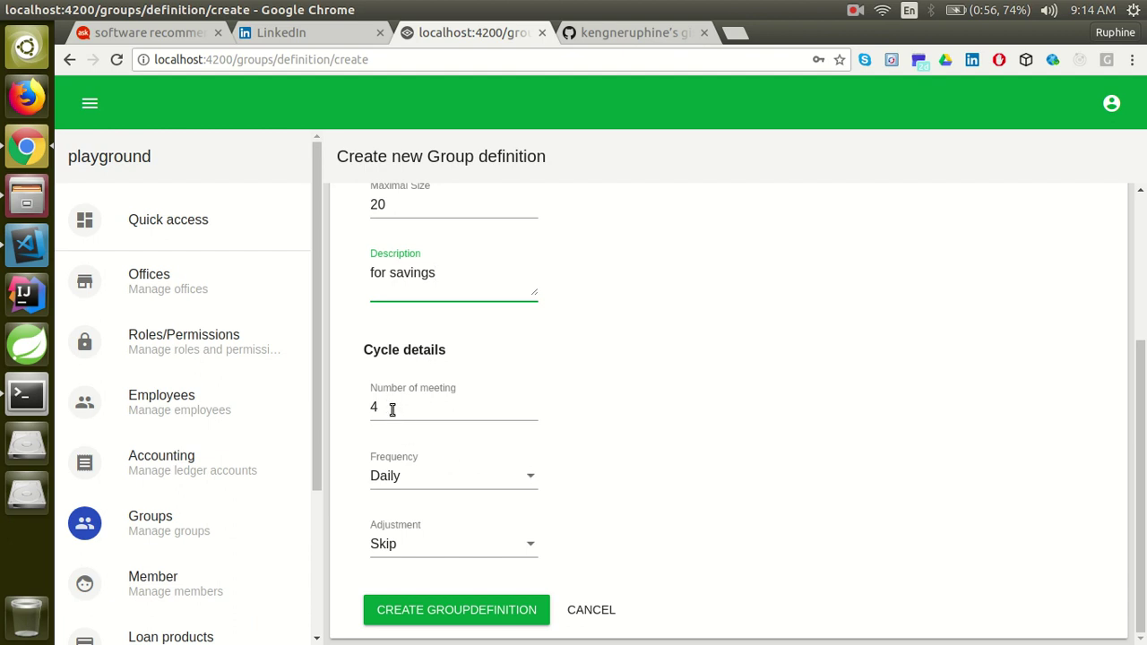
click(533, 481)
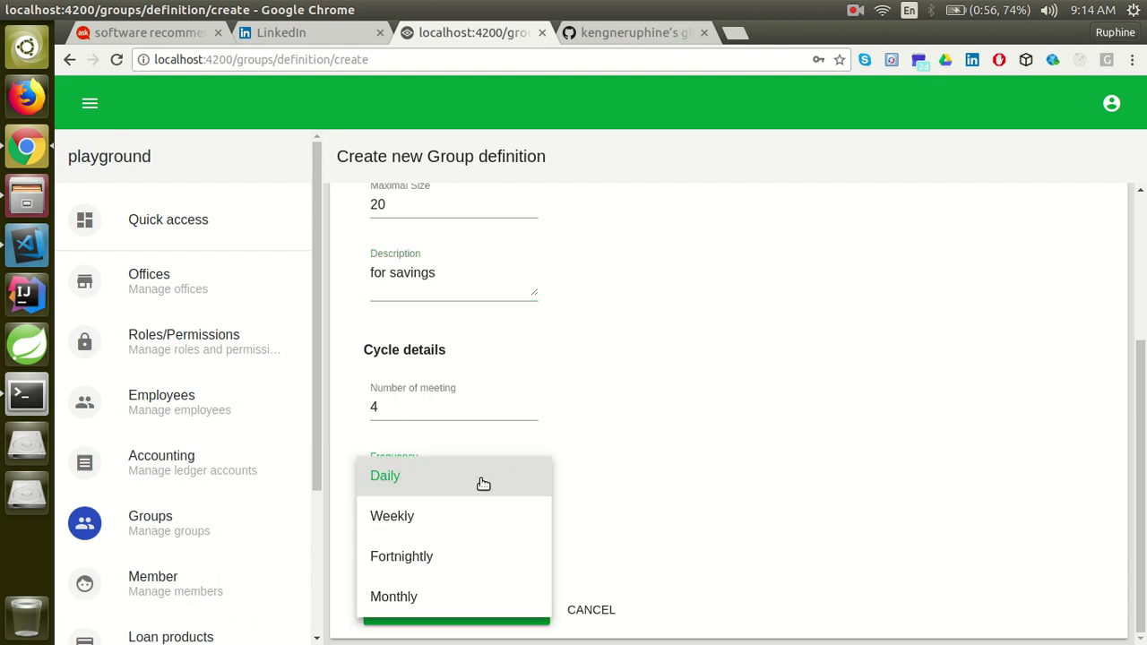
click(700, 532)
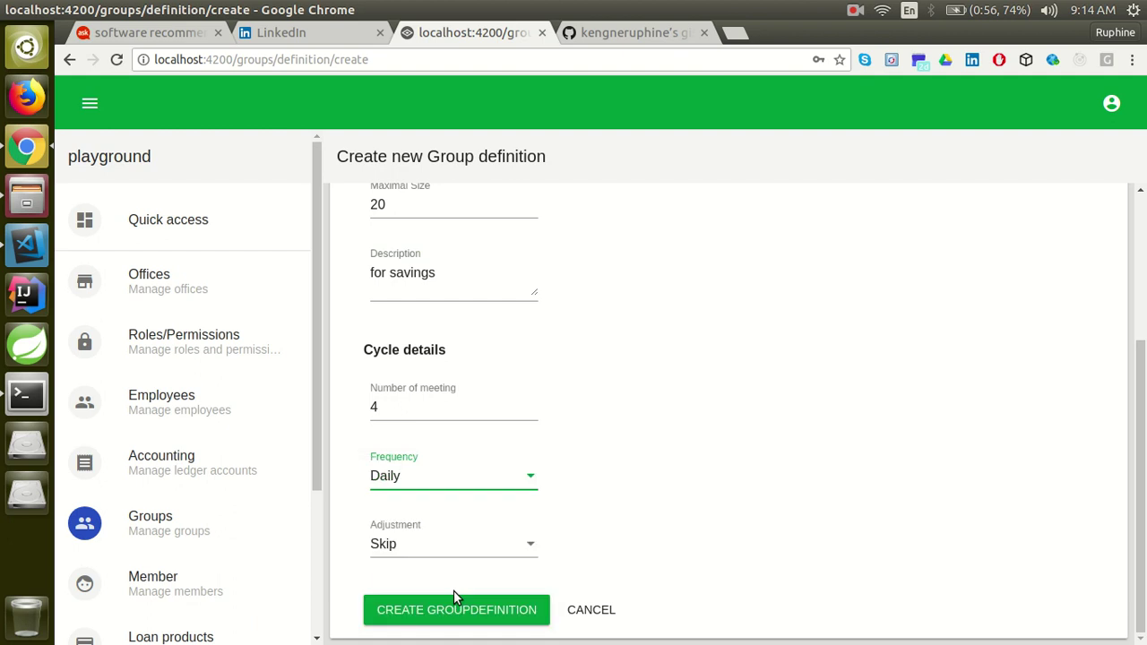
click(461, 612)
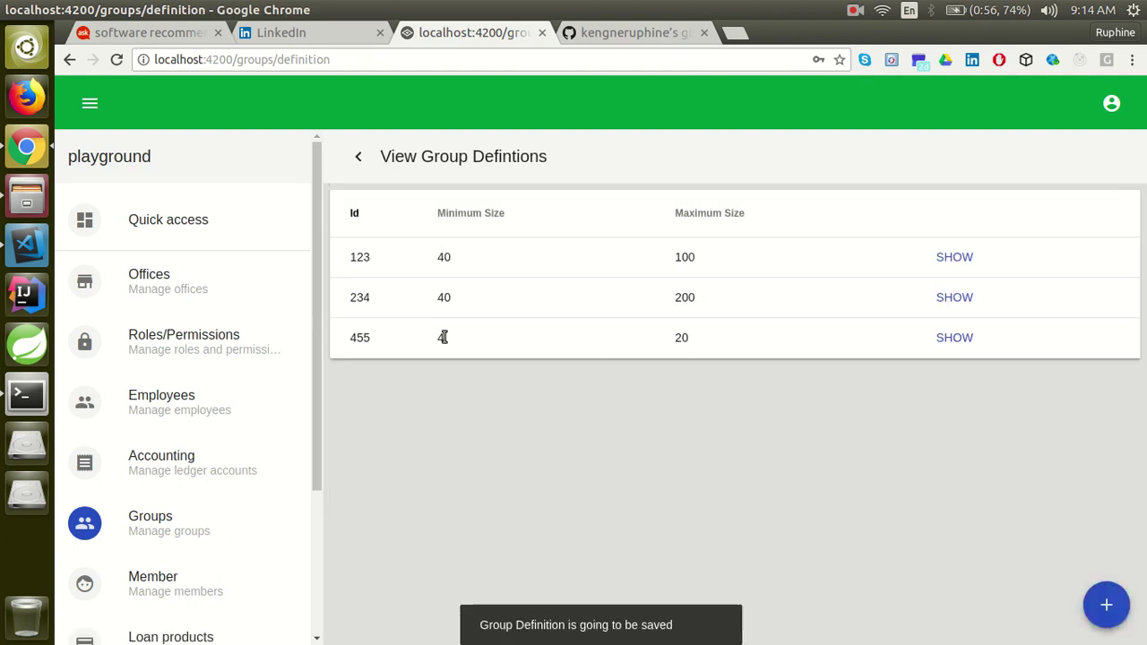
Open group definition 455 for editing and extend its description to "for savings and borrowing"
click(952, 337)
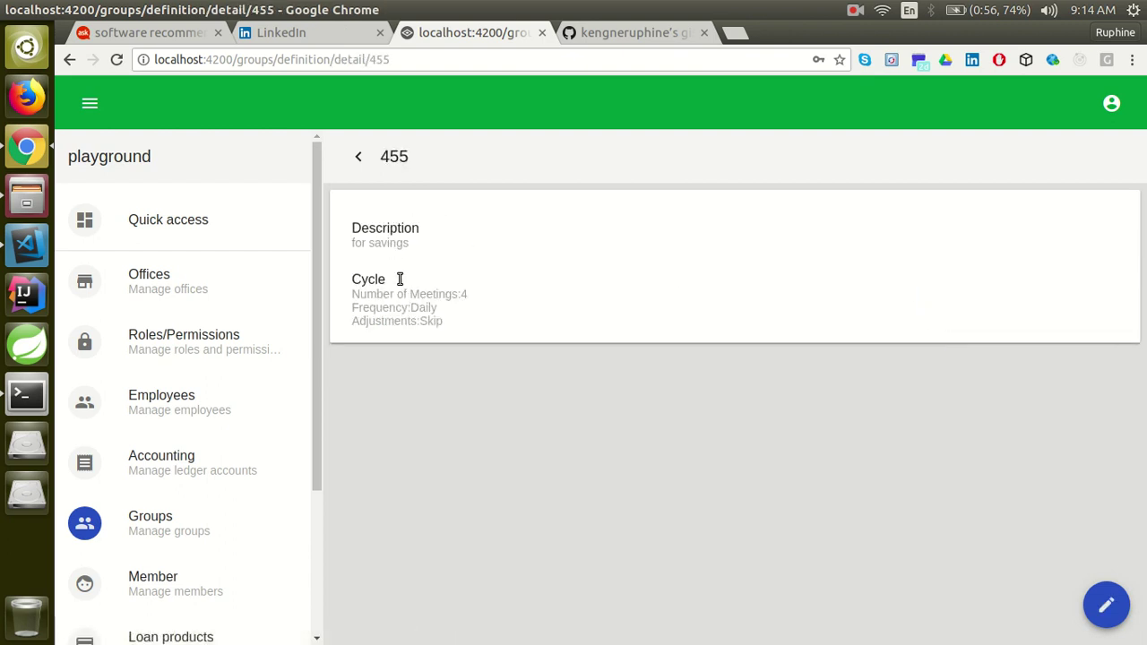
click(1109, 608)
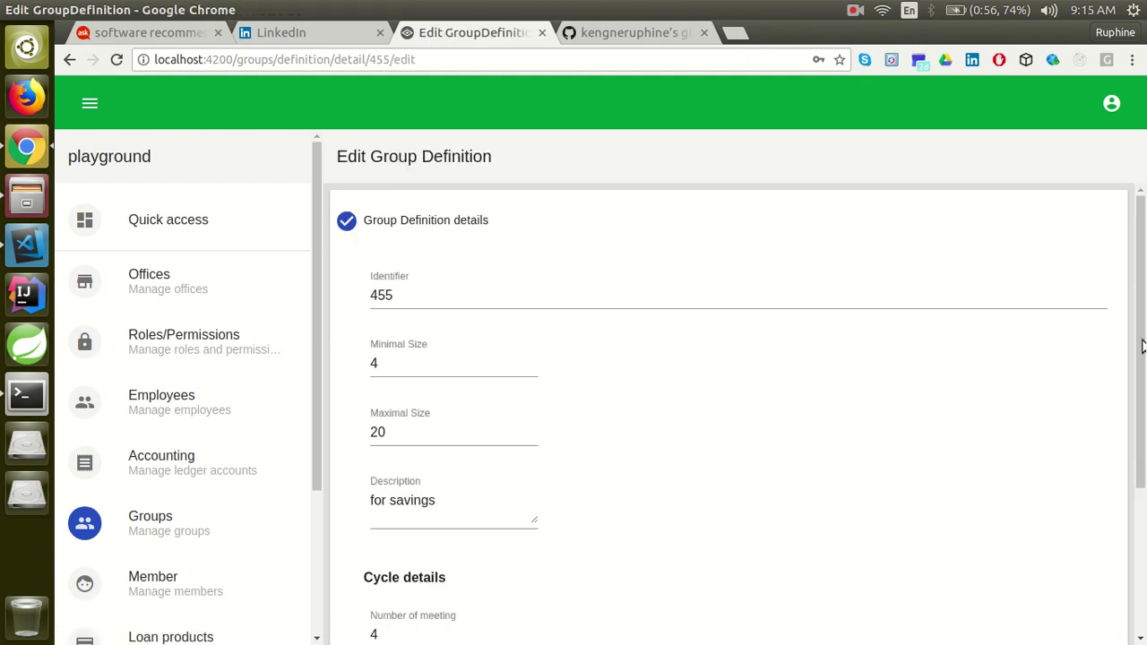
click(1140, 522)
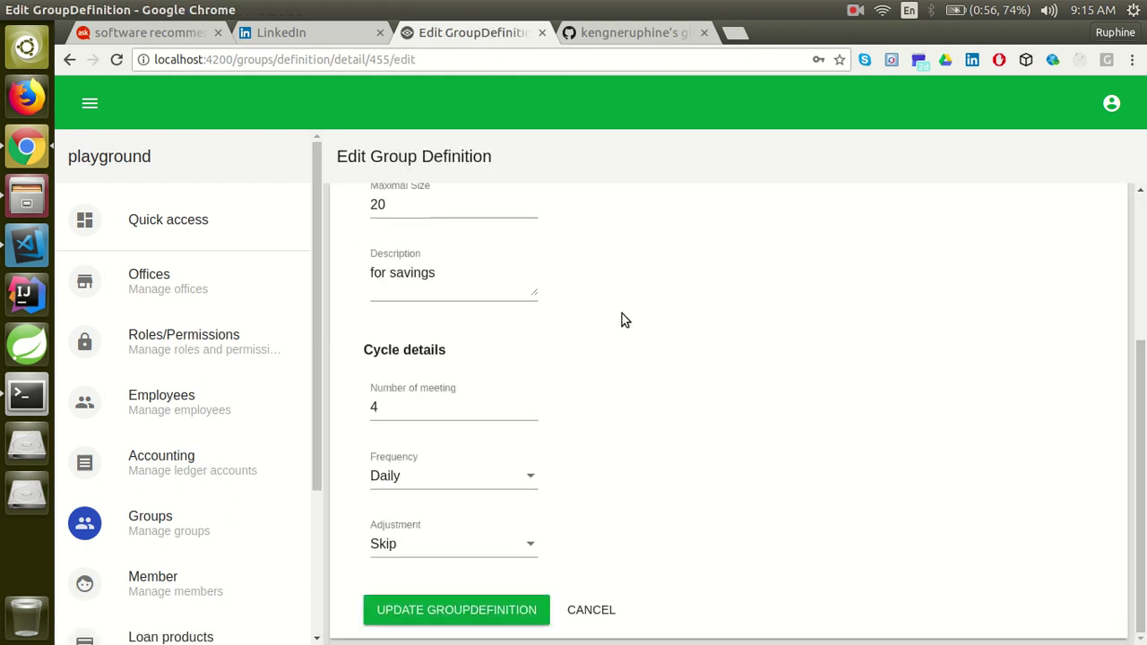
click(458, 272)
text(and borro)
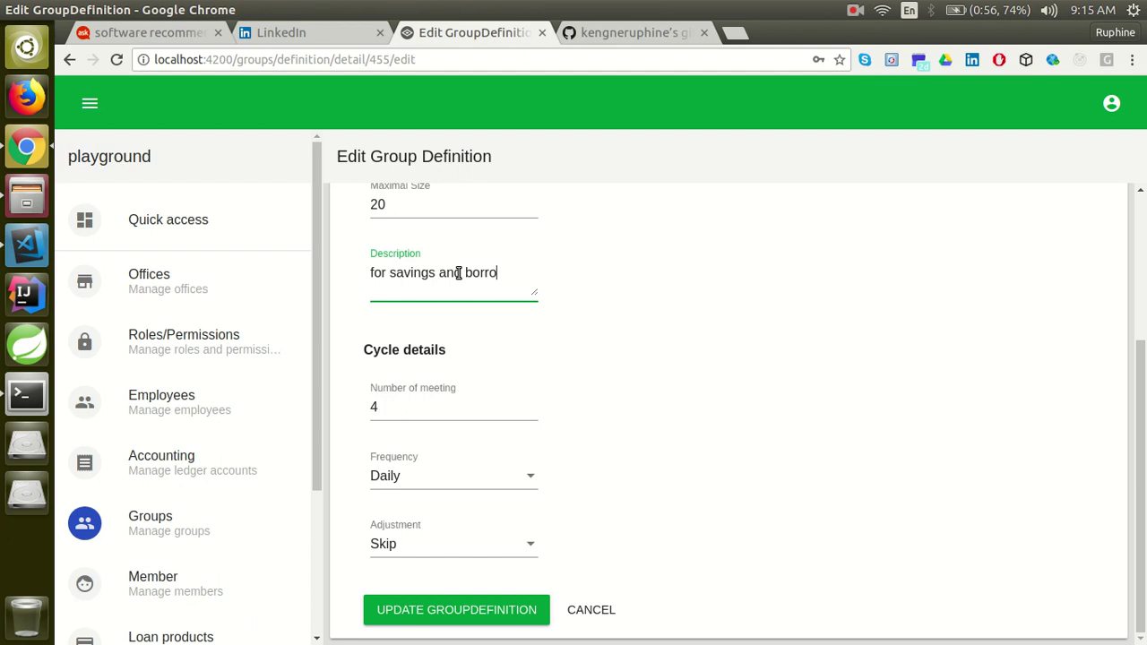
text(wing)
Set the number of meetings to 3 and the frequency to Weekly, and update the group definition
click(385, 406)
key(BackSpace)
text(3)
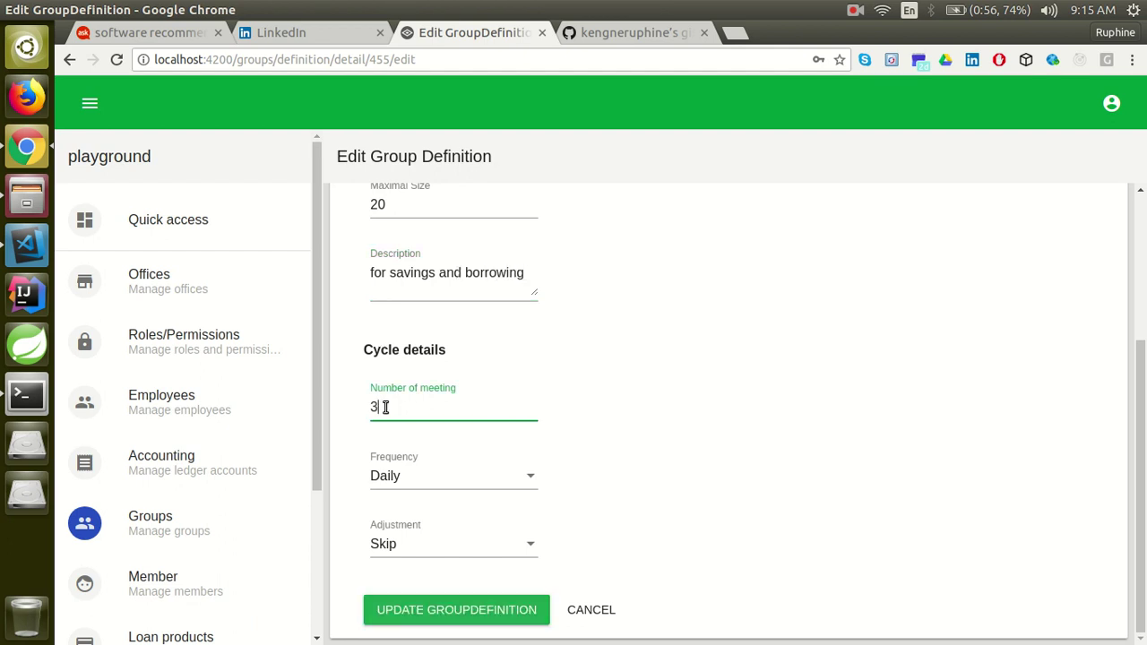
click(533, 480)
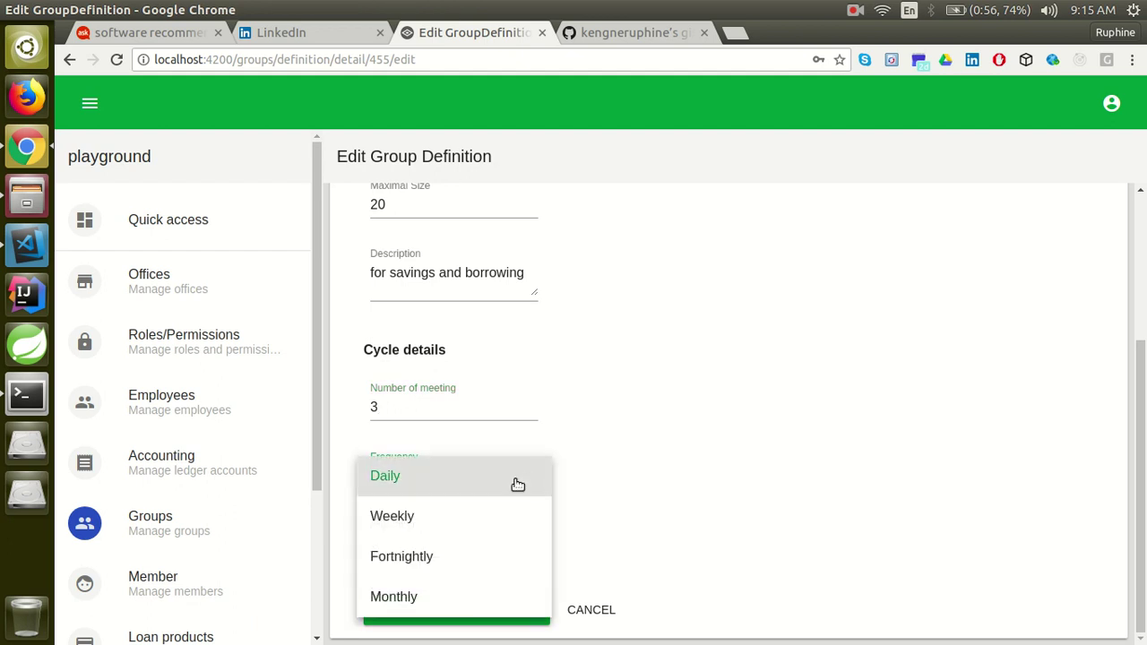
click(405, 526)
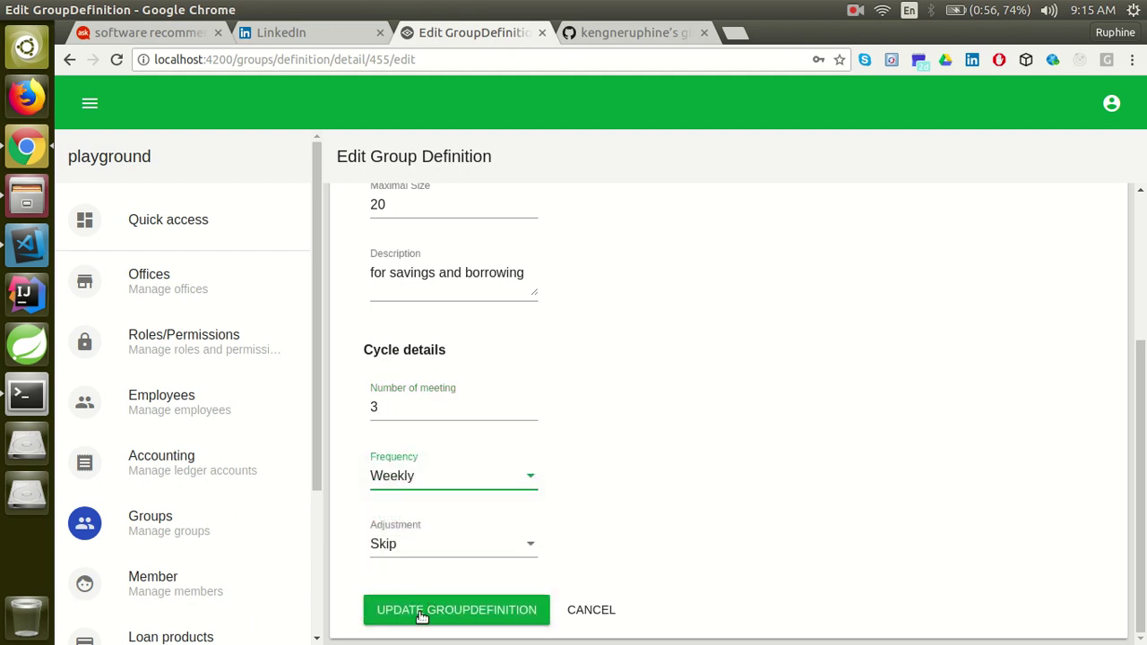
click(419, 615)
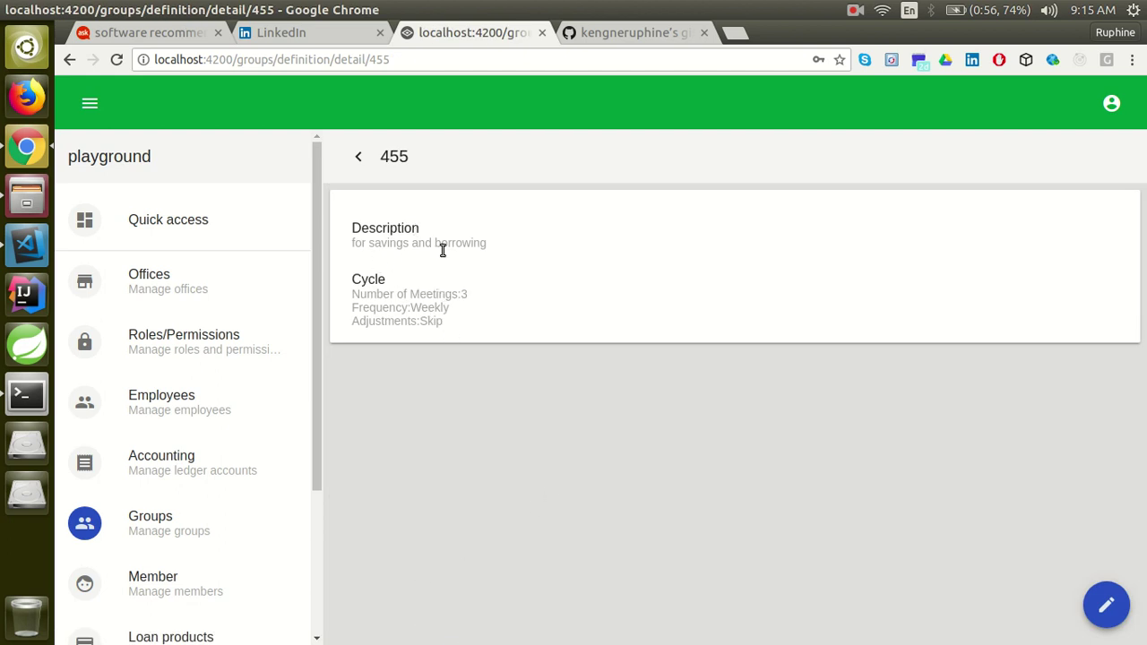
Return to the groups overview and start a new group, filling in its account identifier and the name njangi
click(358, 157)
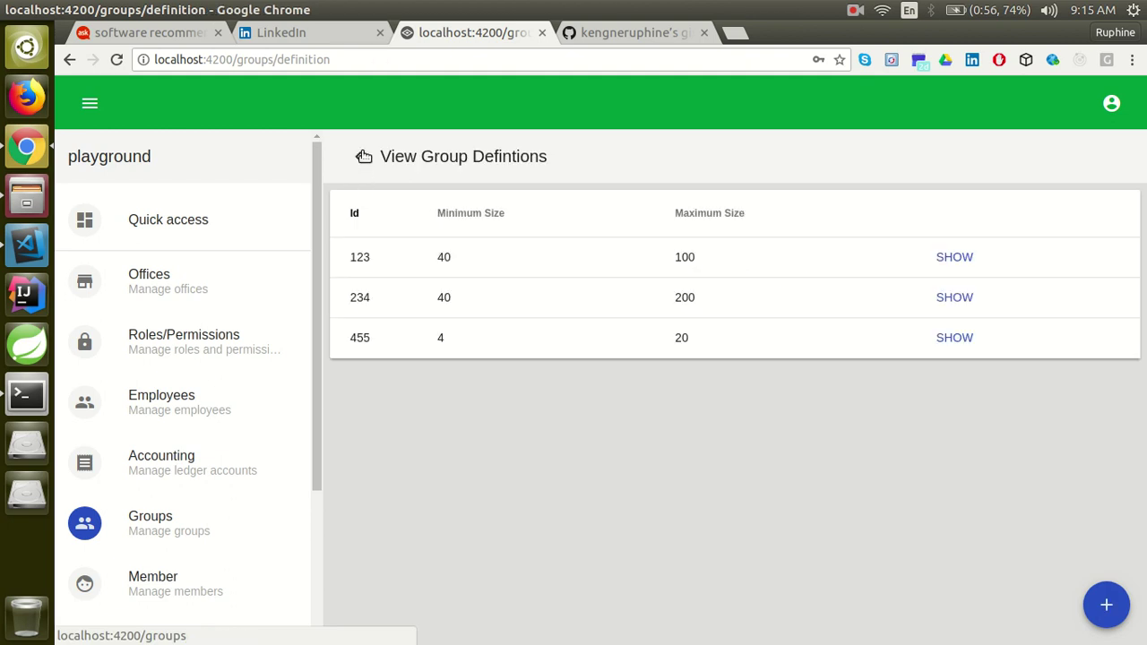
click(362, 158)
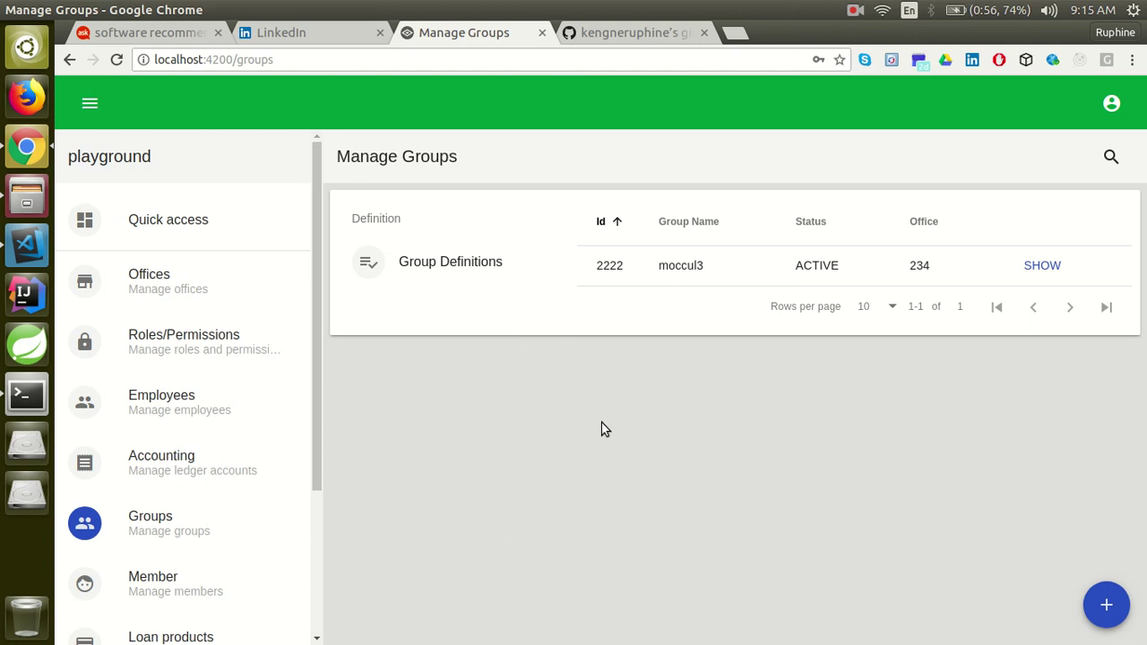
click(1108, 606)
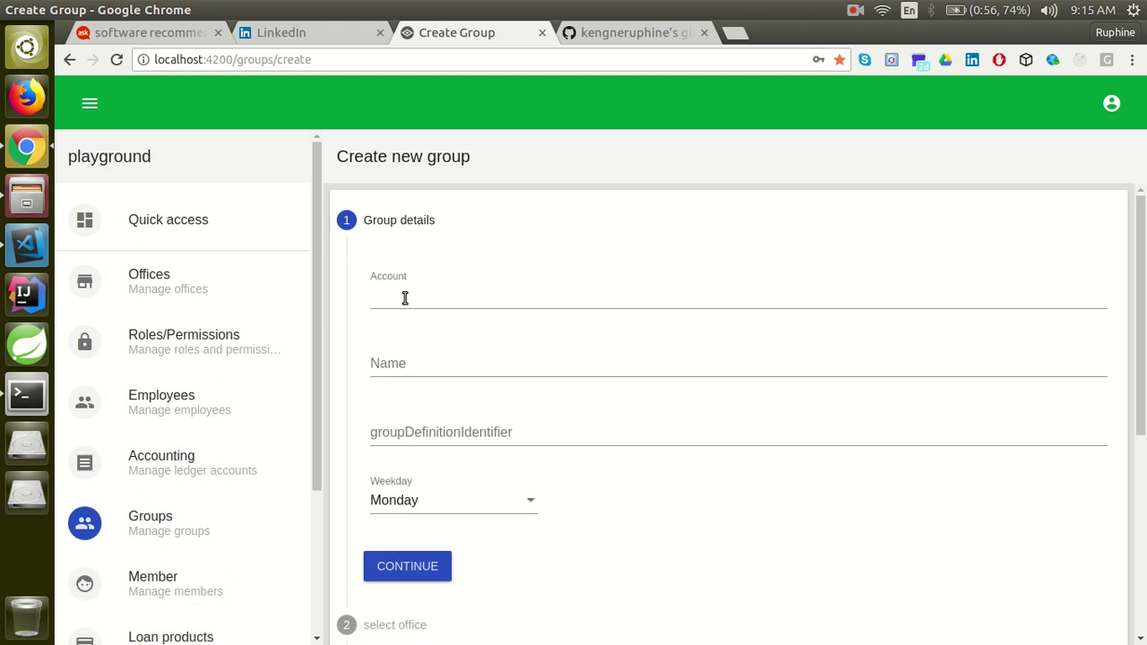
click(405, 297)
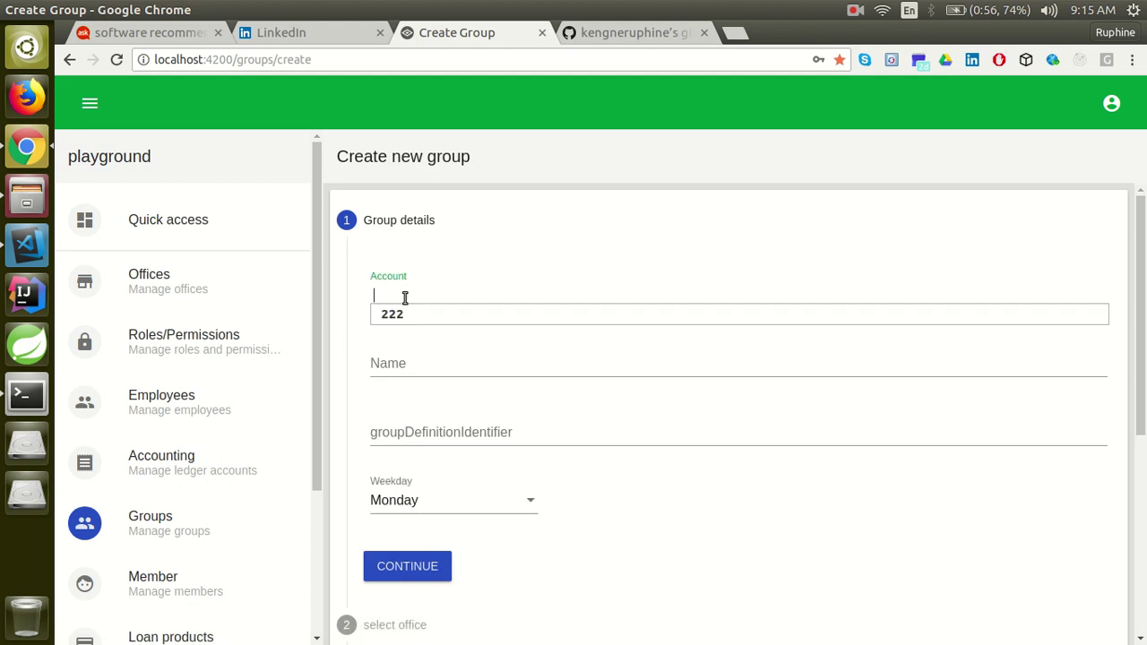
text(2222)
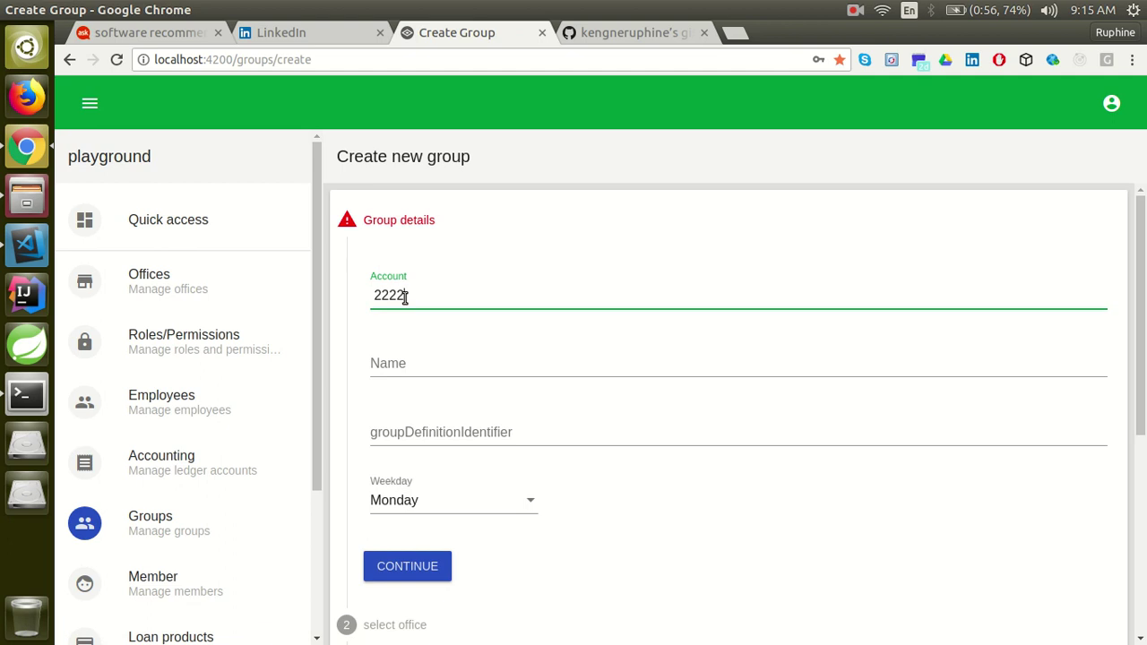
click(409, 364)
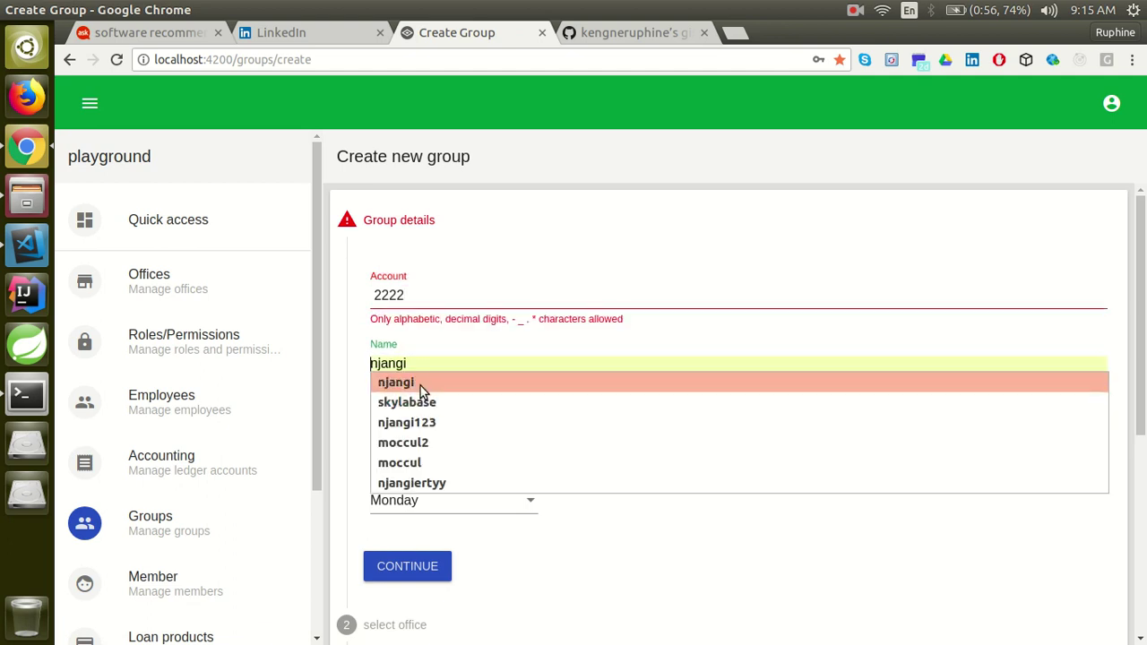
click(418, 383)
Clear the new group's account field completely and re-enter the account identifier without a leading space
click(423, 289)
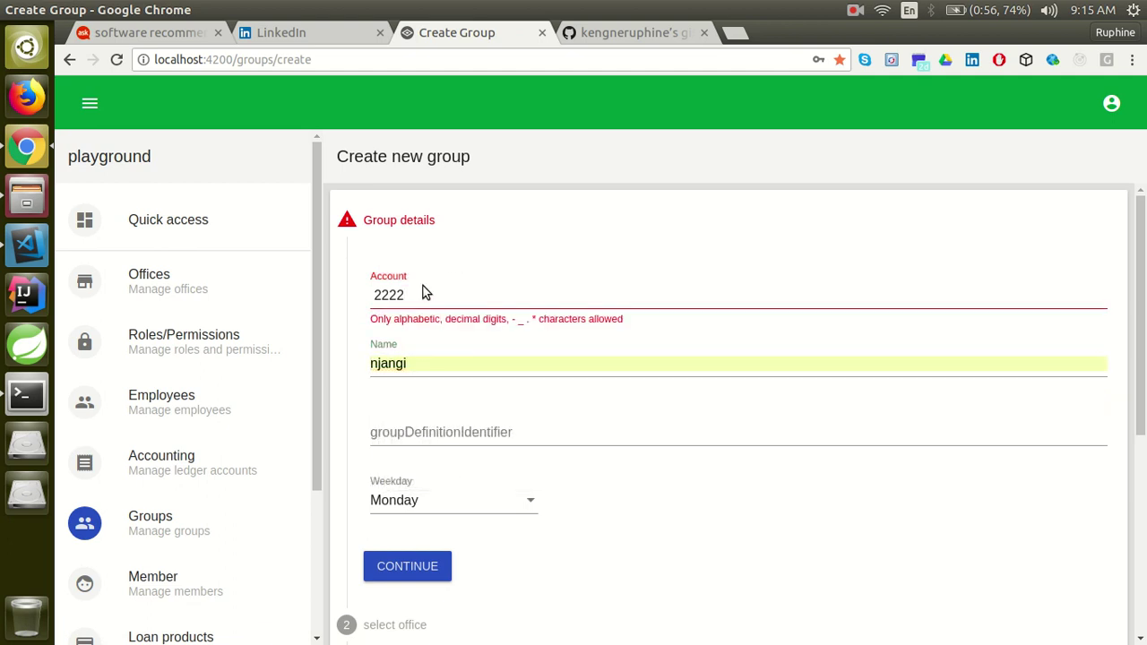
key(BackSpace)
key(BackSpace)
key(BackSpace)
key(BackSpace)
text(2222)
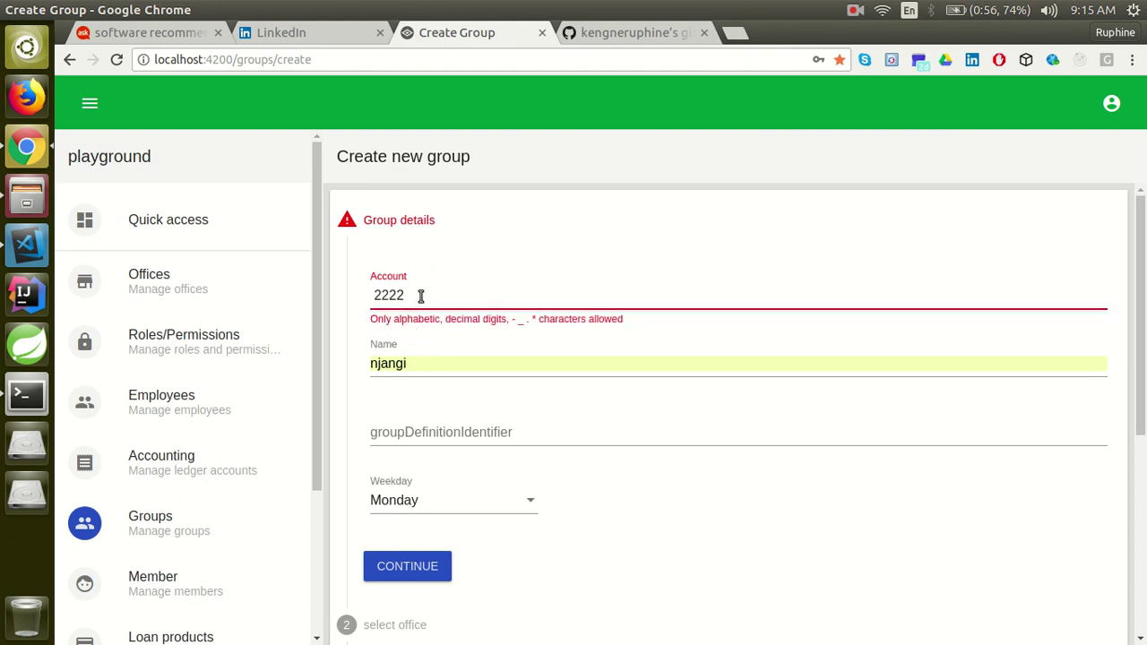
key(BackSpace)
key(BackSpace)
key(BackSpace)
key(BackSpace)
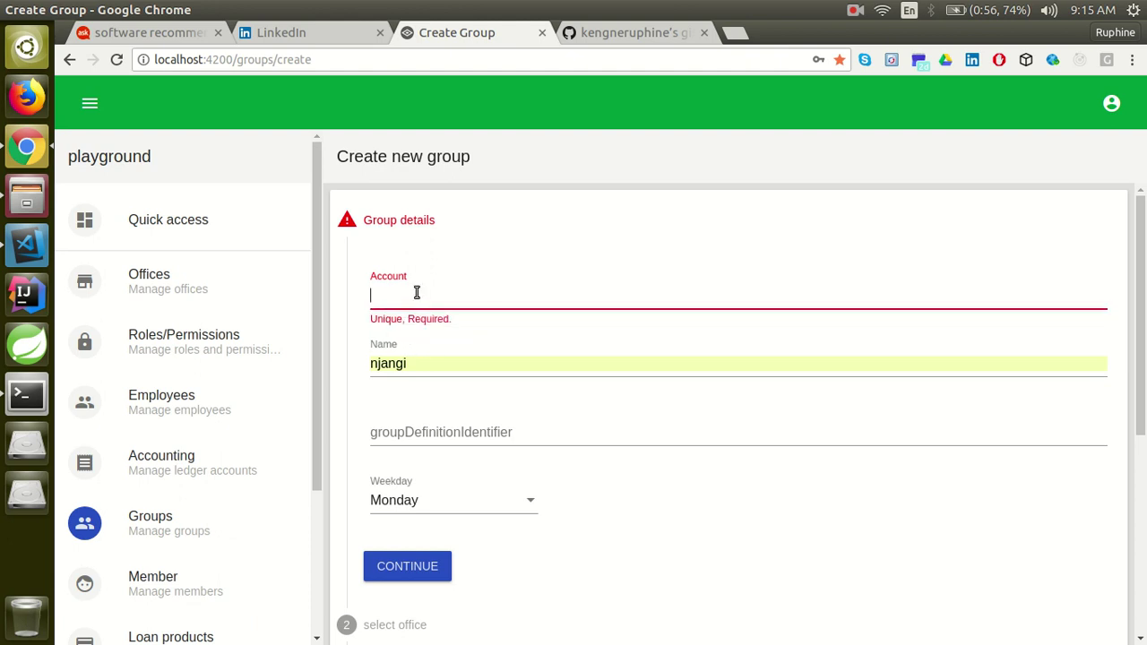
text(2222)
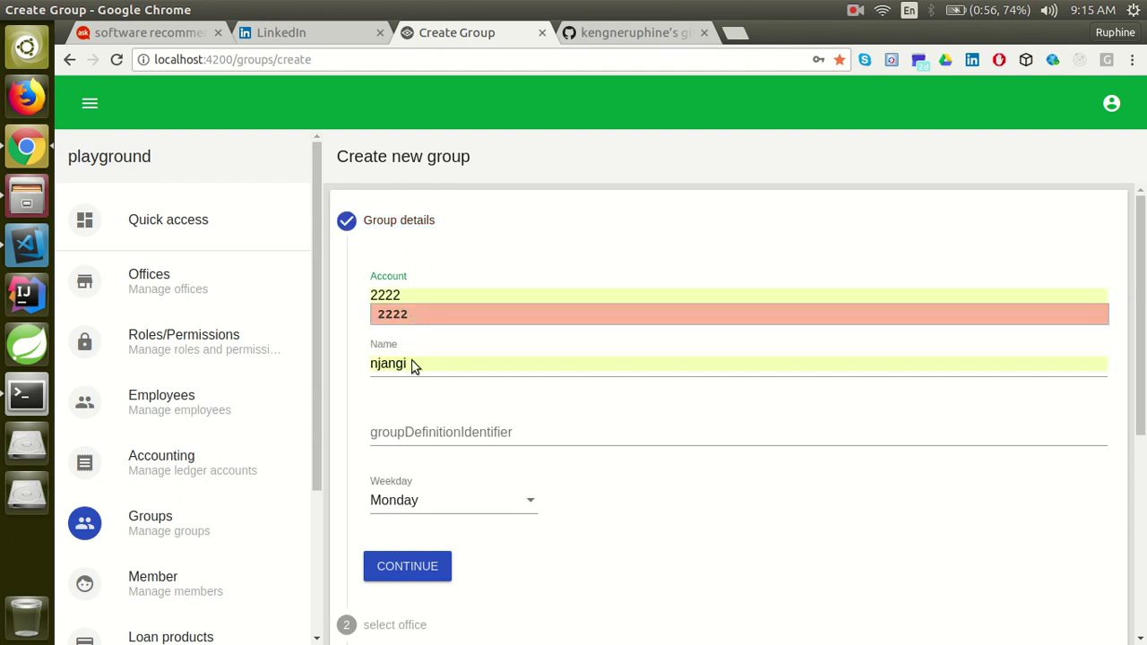
Set the group definition identifier to 455 and the weekday to Wednesday, and continue to the office selection
click(481, 434)
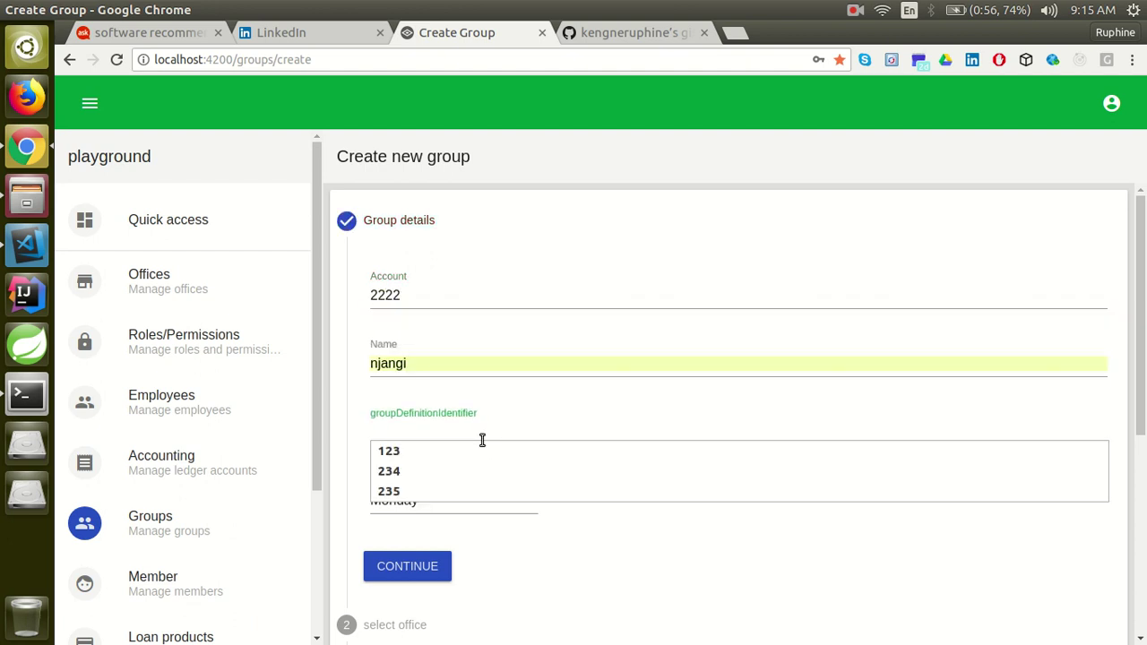
text(455)
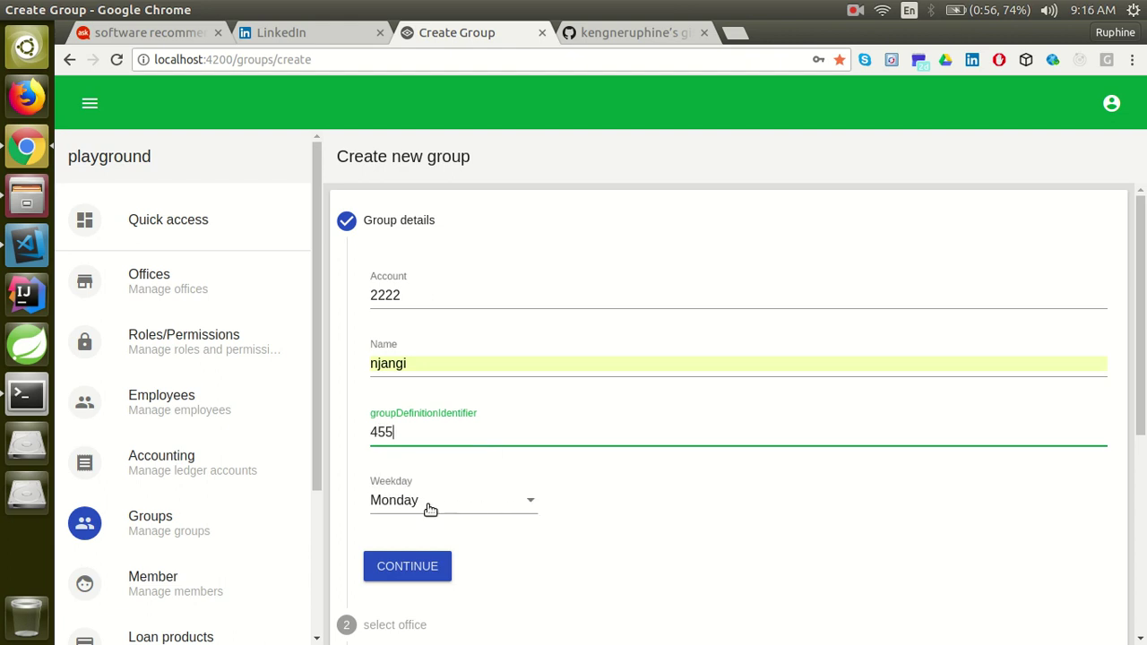
click(532, 503)
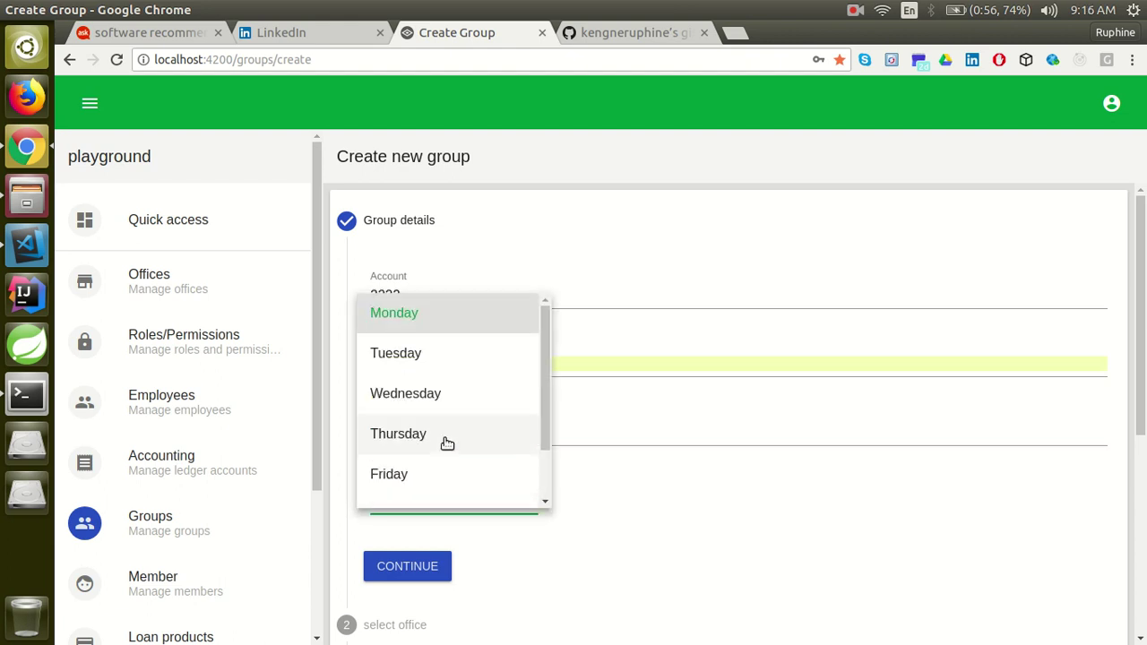
click(397, 397)
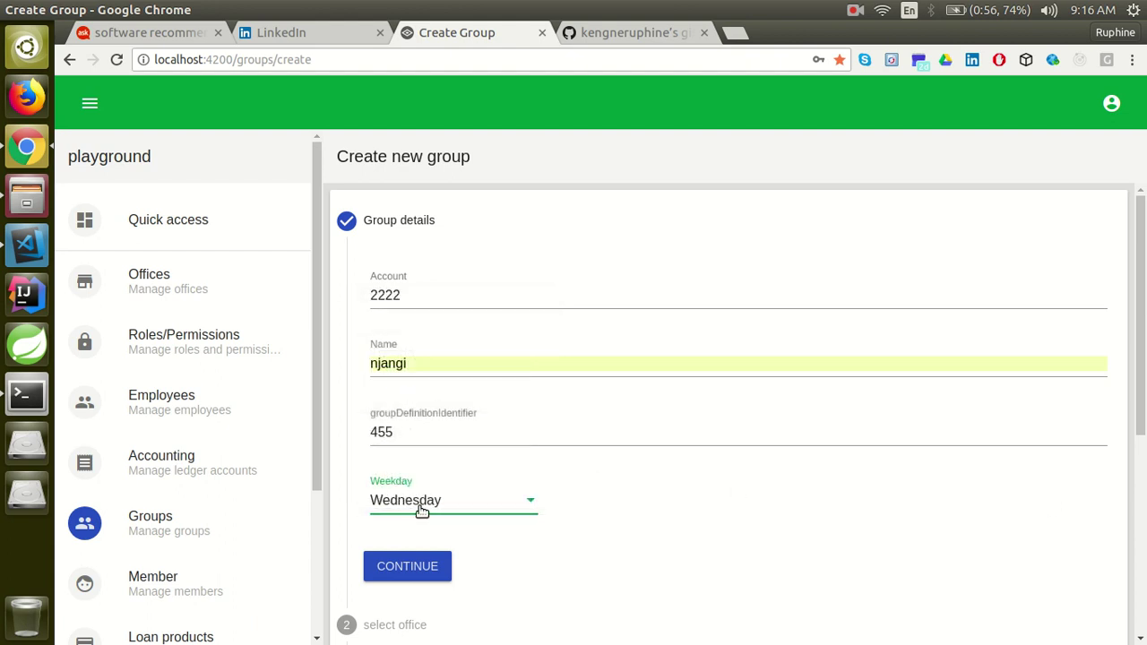
click(411, 570)
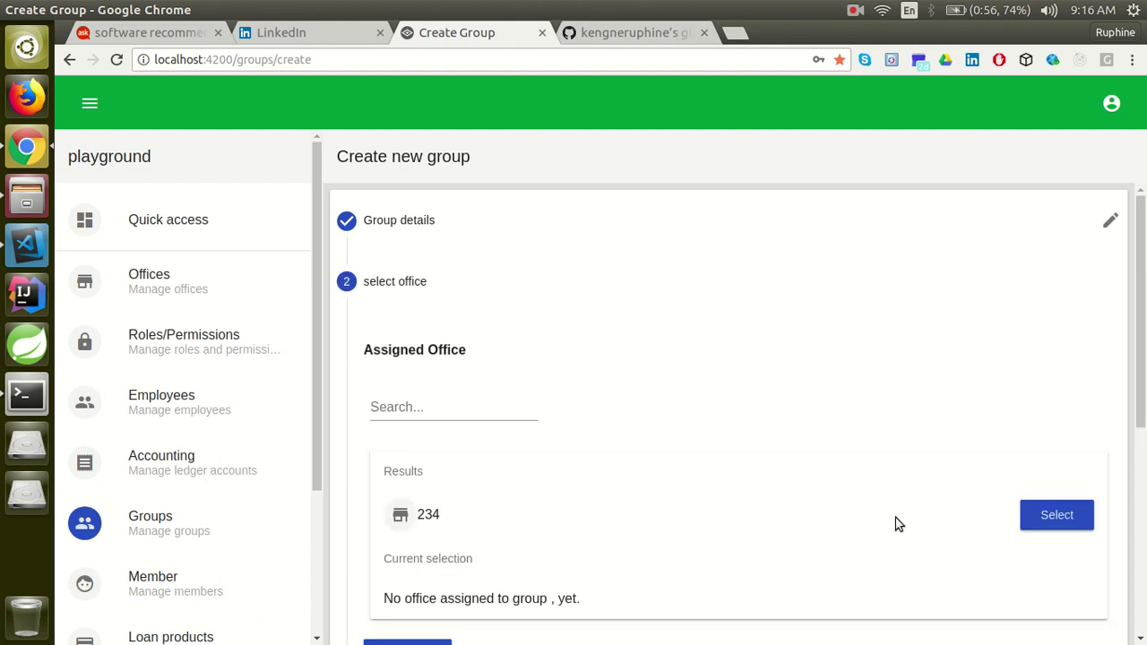
Assign office 234 and the employee admin to the new group, and continue to the leader selection
click(1070, 522)
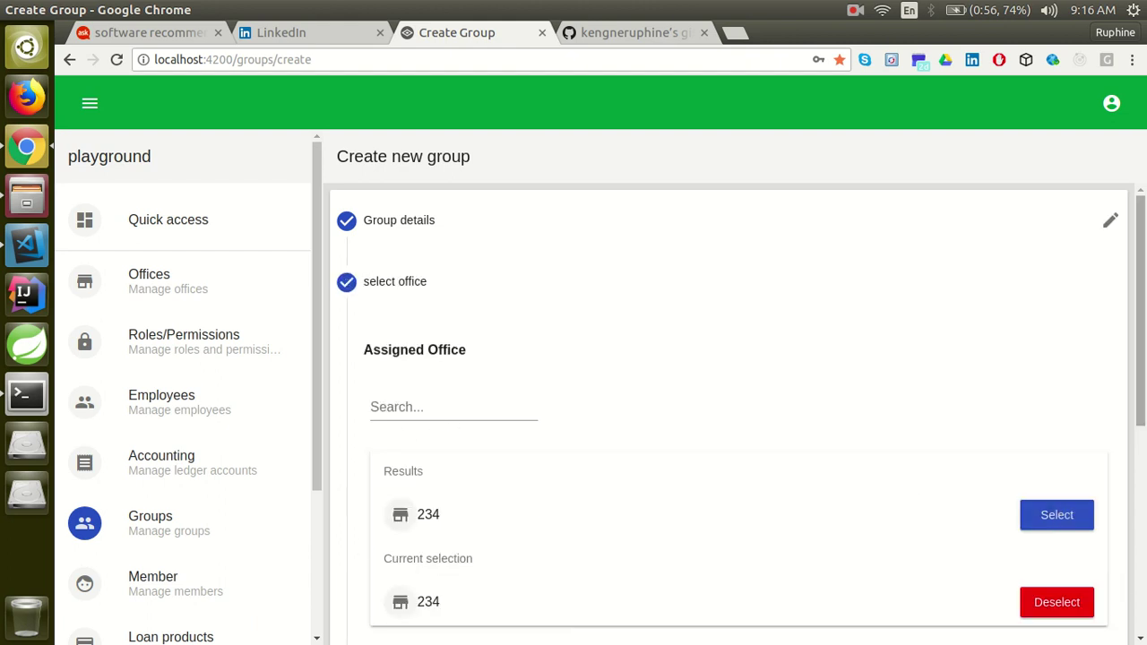
scroll(530, 259, down, 5)
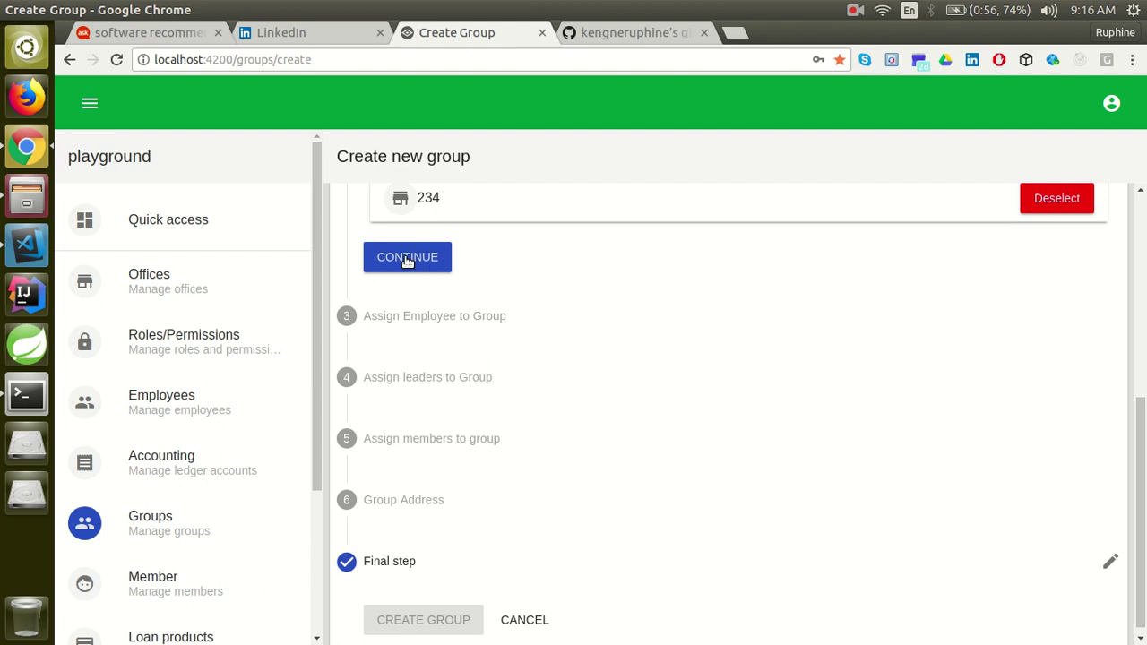
click(407, 259)
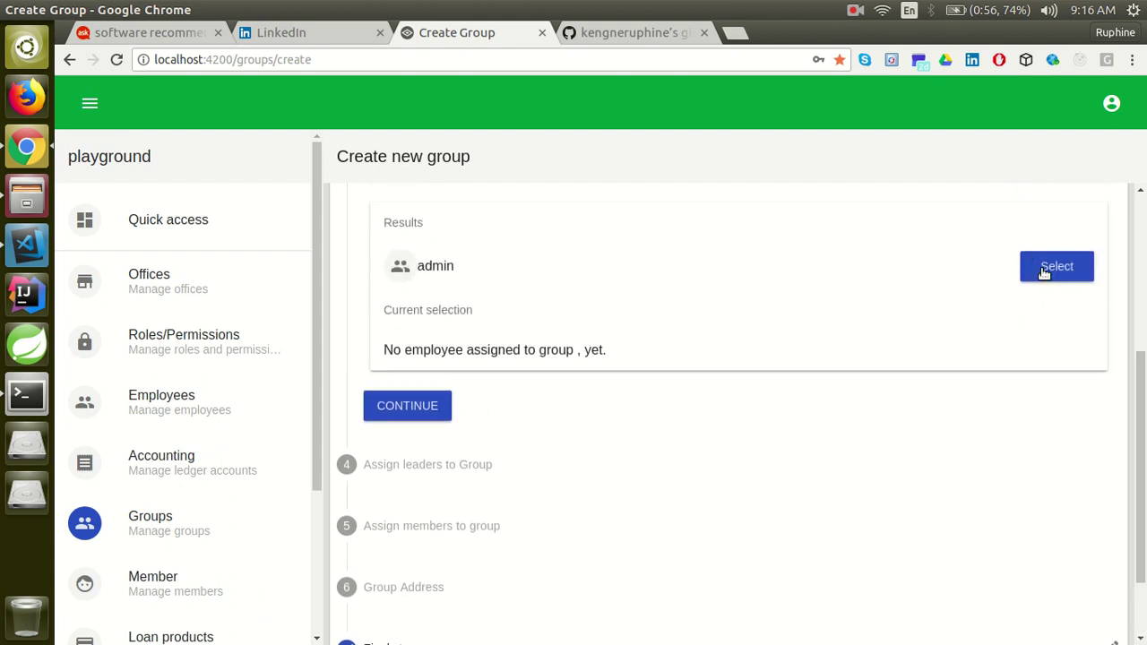
click(1046, 271)
scroll(899, 384, down, 1)
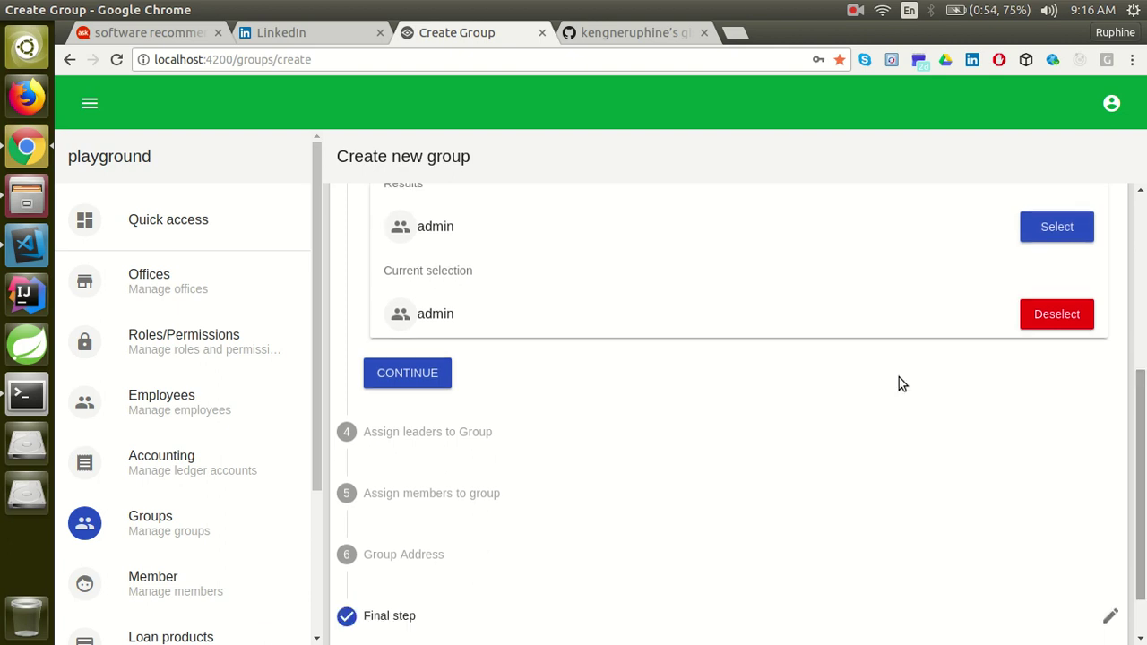
click(399, 371)
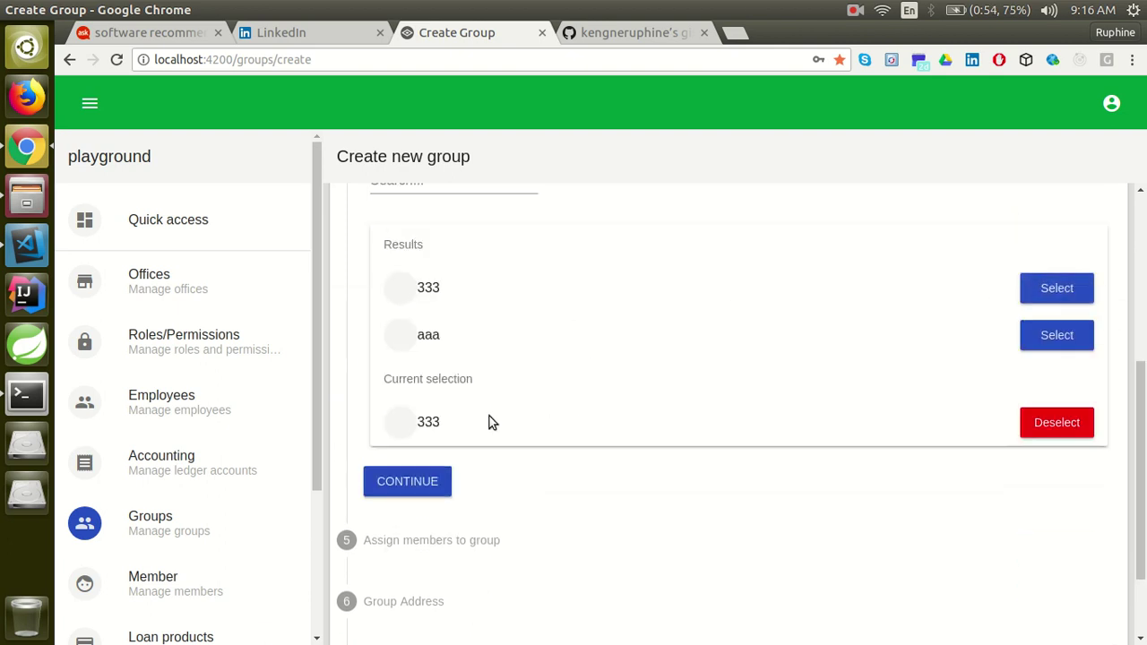
Confirm the first listed member as group leader, assign both listed members to the group, and continue to the group address
click(422, 490)
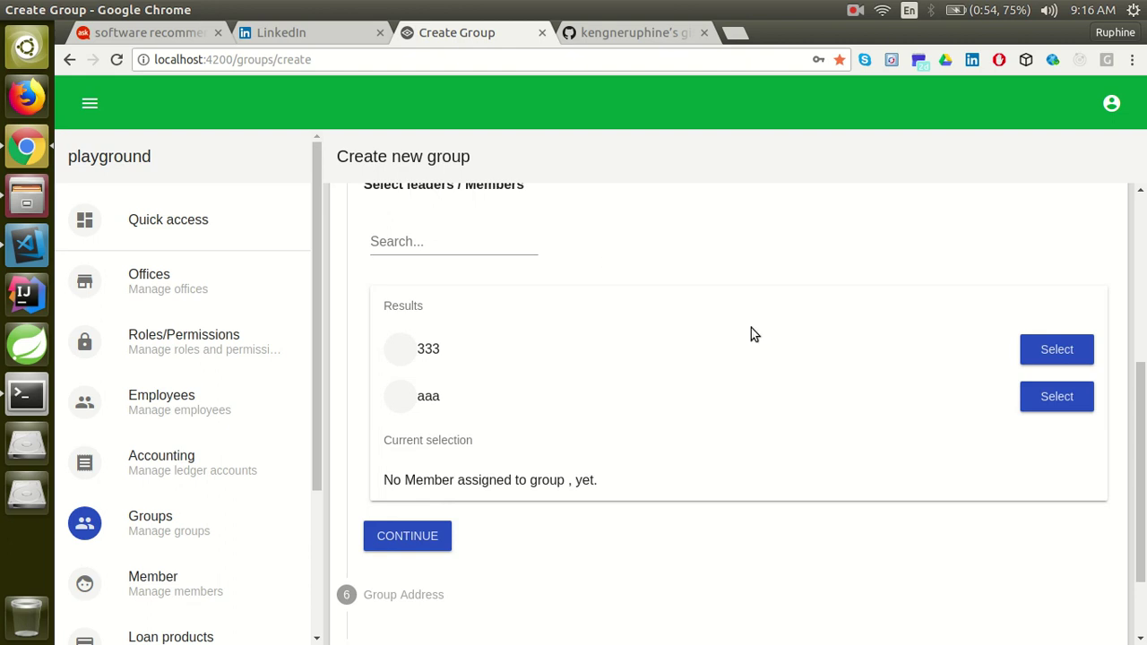
scroll(897, 377, up, 2)
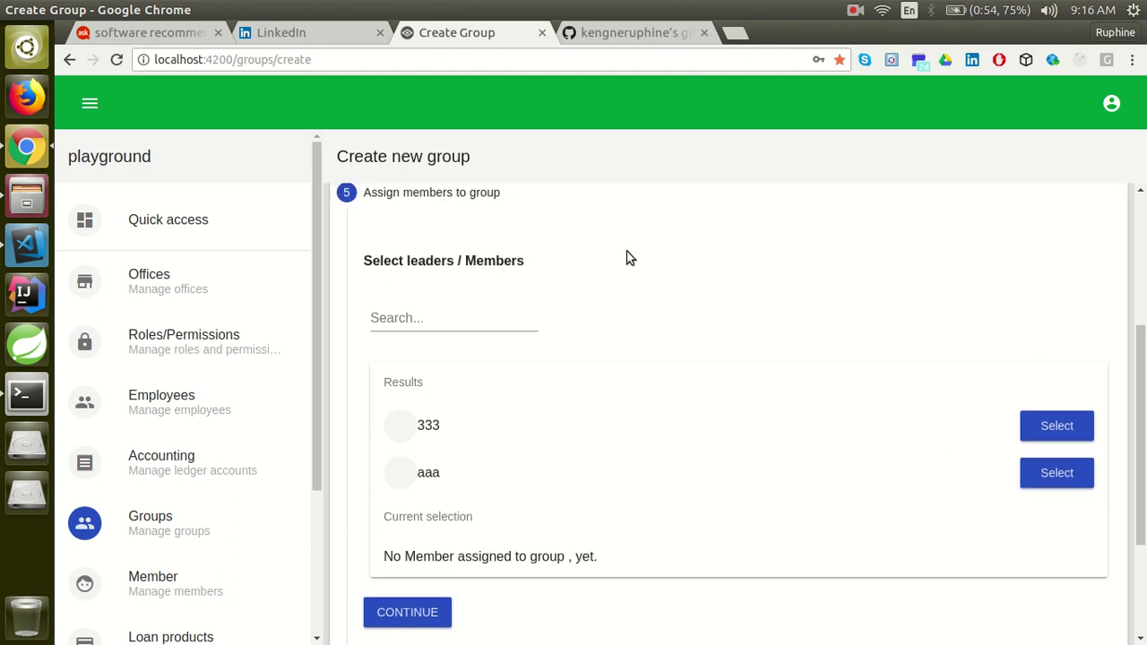
click(1058, 426)
click(1057, 472)
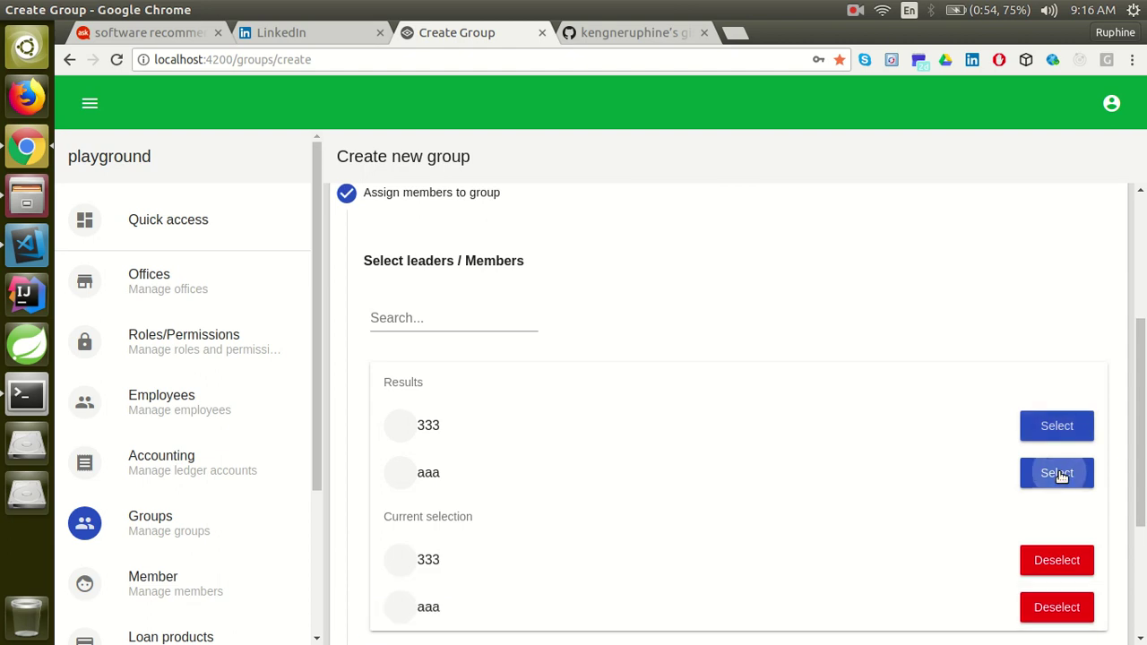
scroll(1141, 484, down, 4)
click(402, 463)
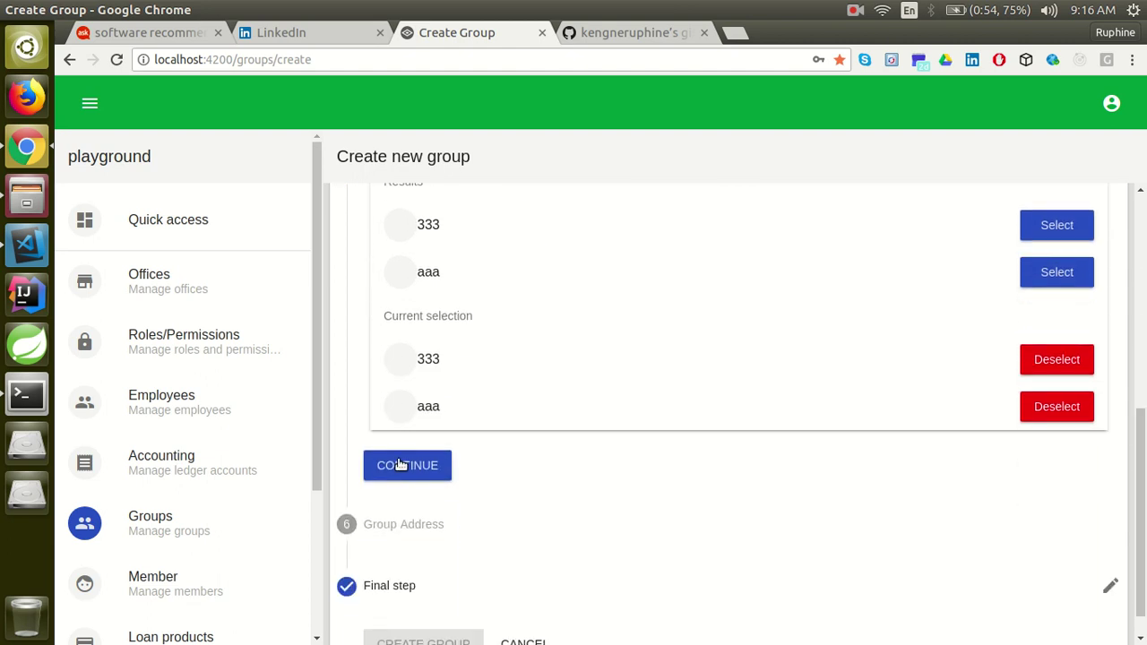
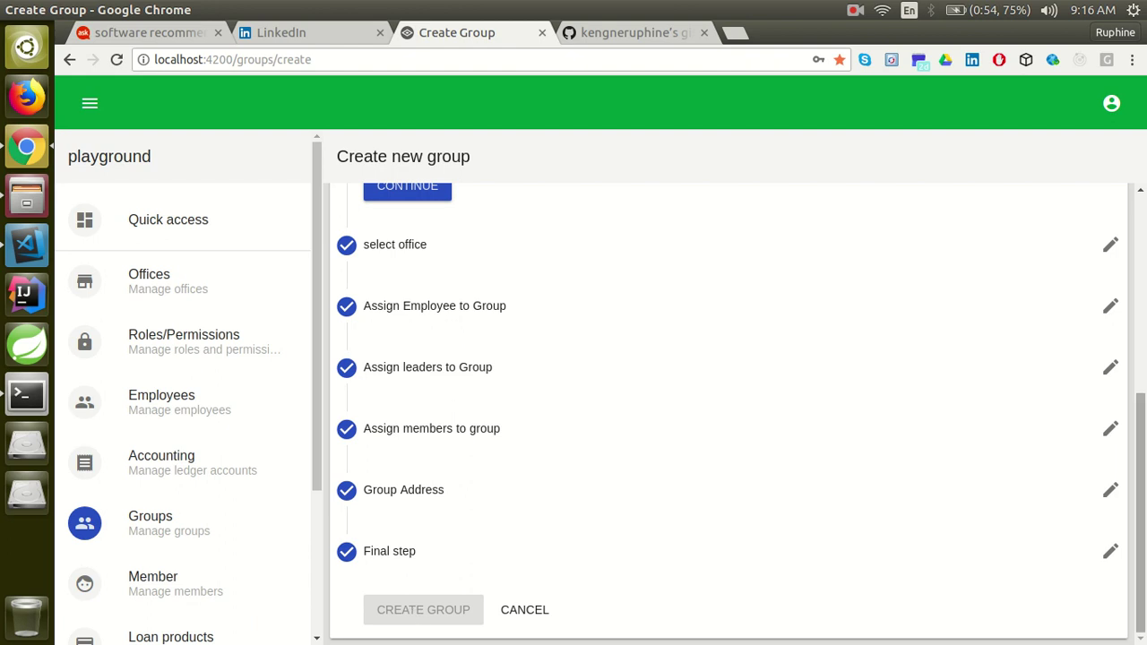
Replace the group's account identifier with a unique one and create the group
drag(1141, 412, 1143, 239)
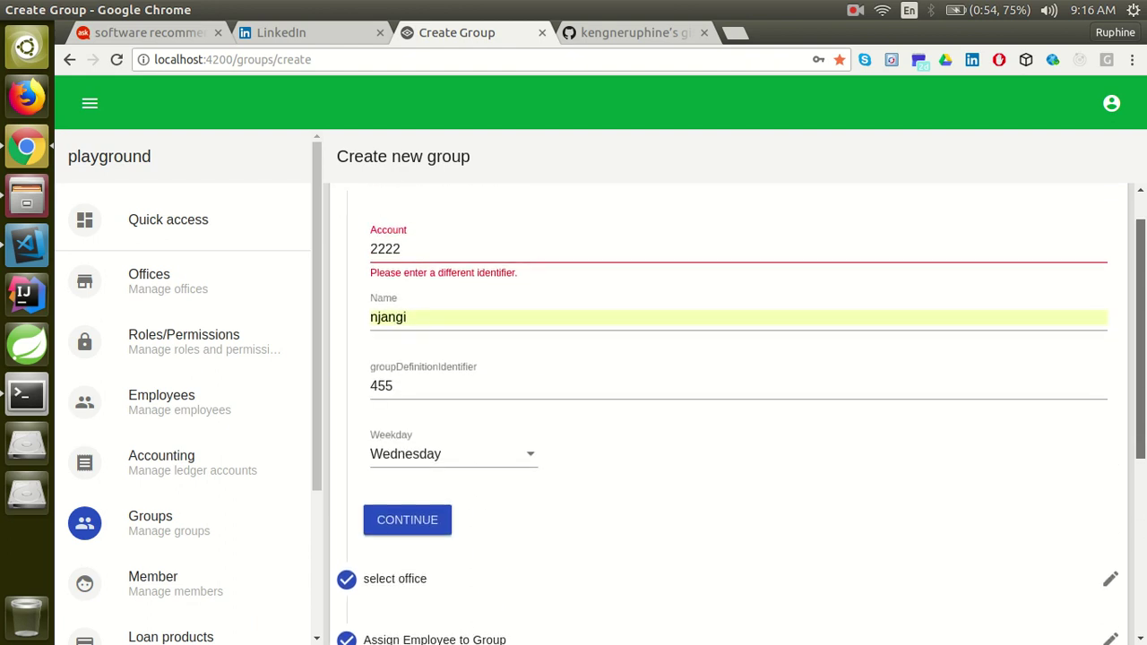
click(404, 248)
key(BackSpace)
key(BackSpace)
key(BackSpace)
text(345)
scroll(405, 249, down, 4)
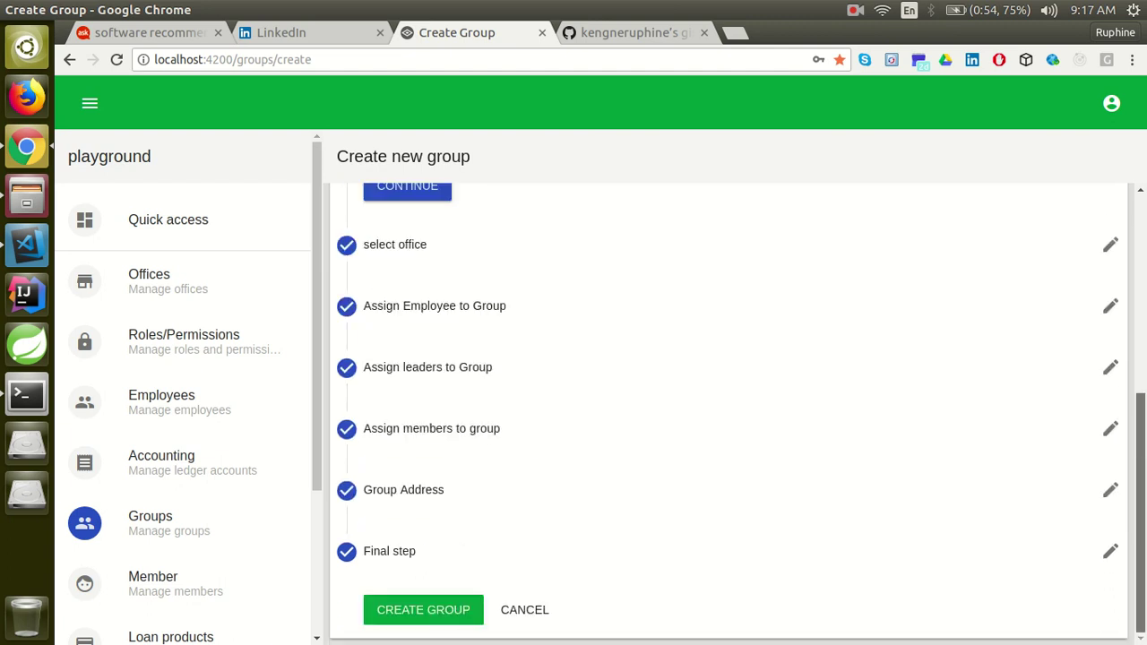
click(434, 623)
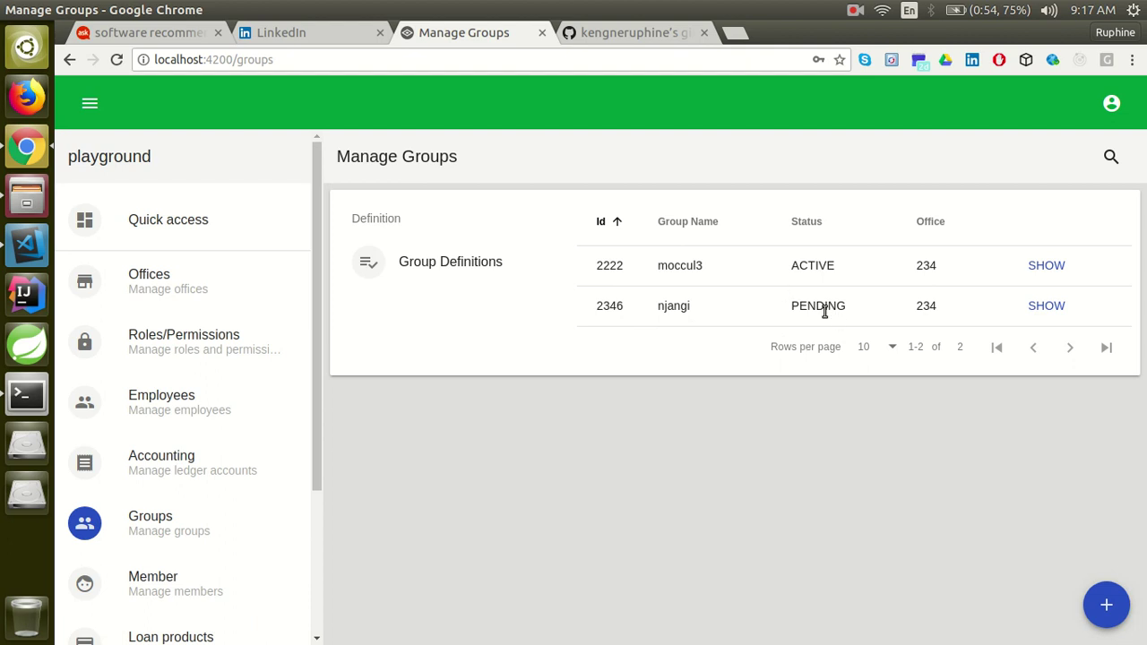
Open the njangi group and review its status, address, assigned employee, office and meeting day
click(1037, 310)
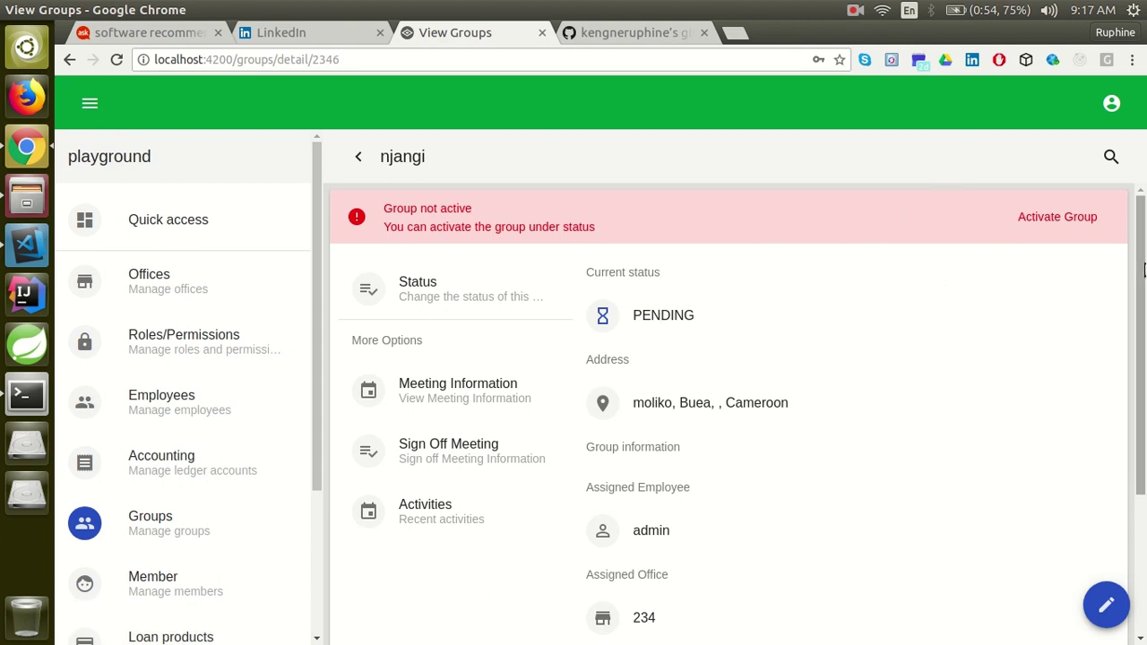
scroll(1143, 269, down, 2)
scroll(1143, 268, up, 2)
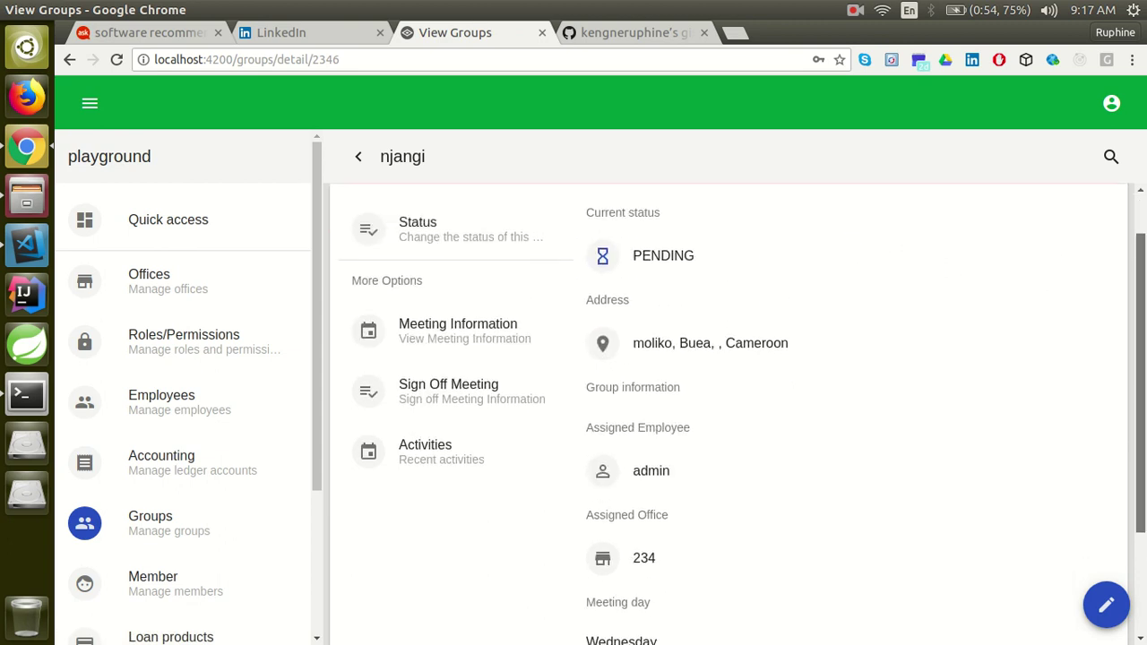
scroll(1143, 269, down, 1)
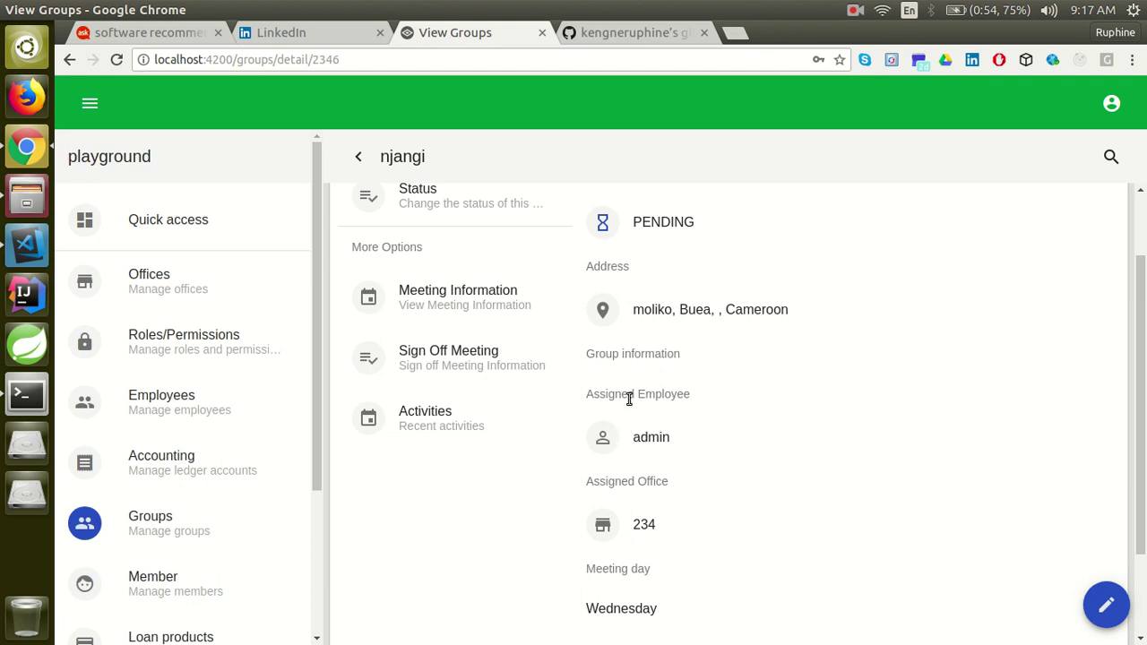
scroll(798, 475, down, 2)
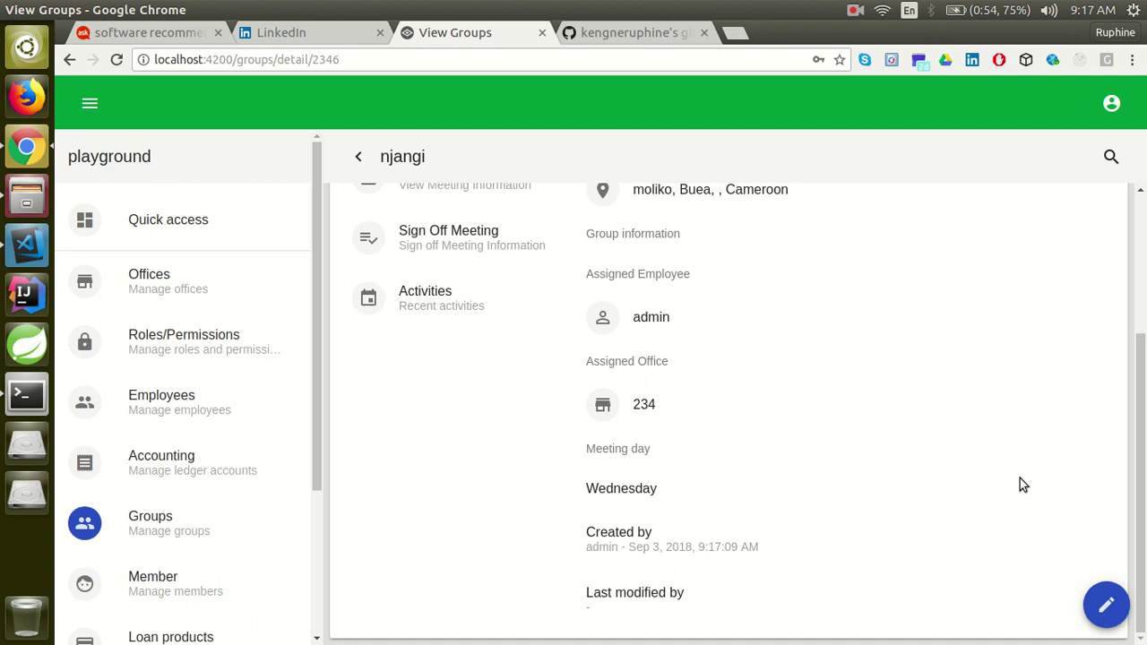
scroll(1141, 463, up, 1)
scroll(730, 404, up, 4)
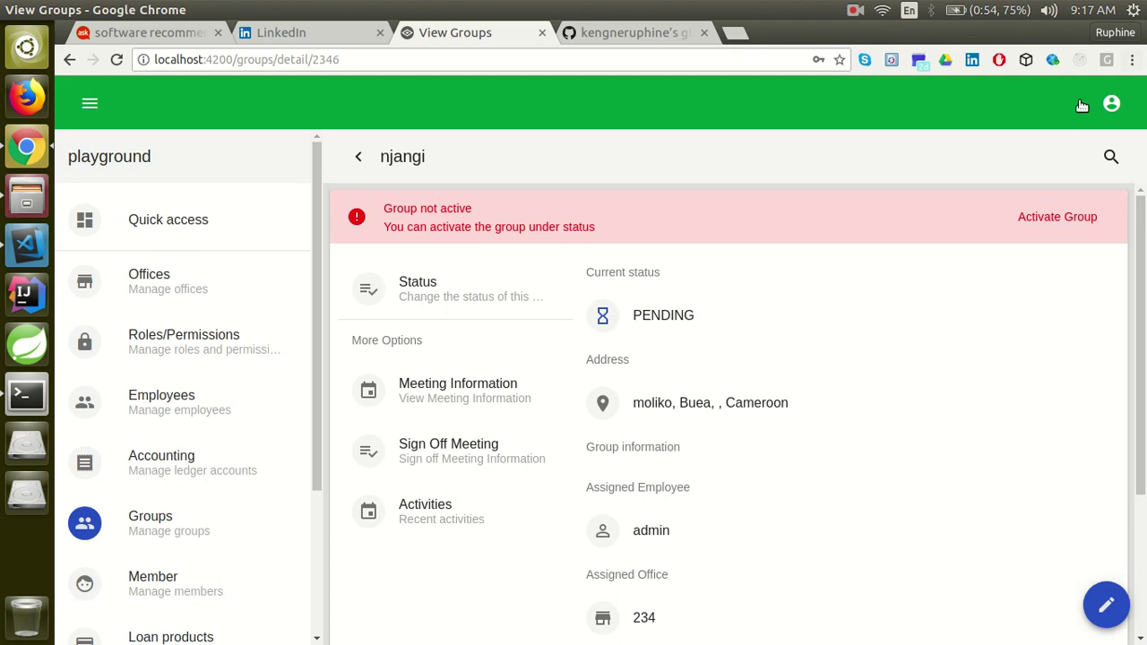
Activate the njangi group with the comment "jhfkjkjaz"
click(1040, 220)
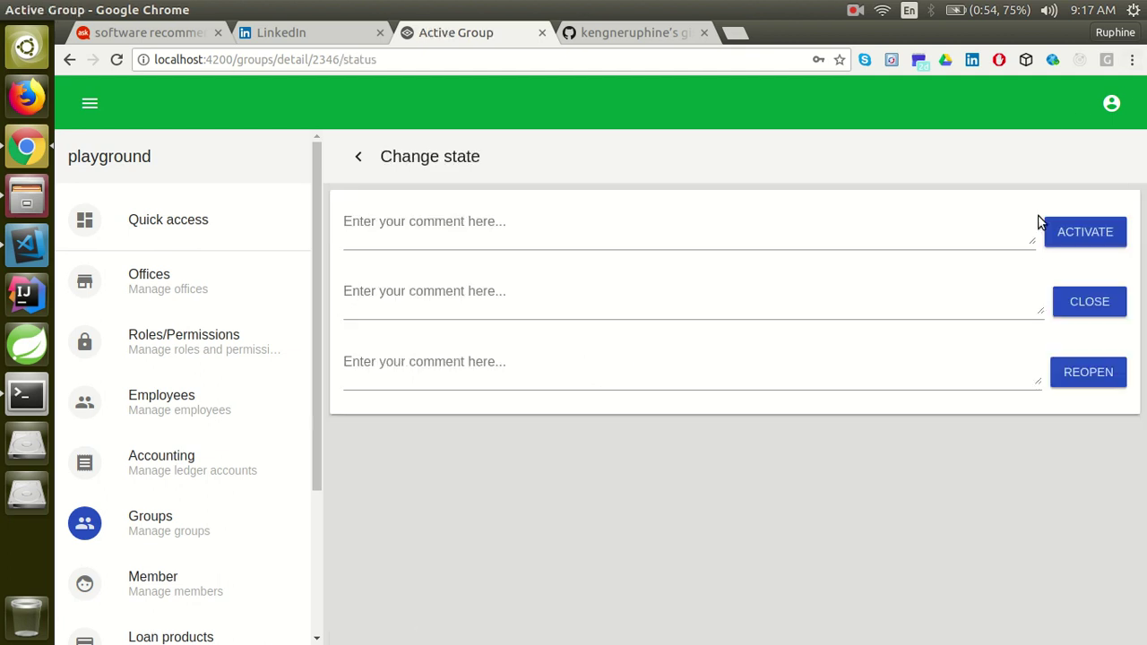
click(446, 240)
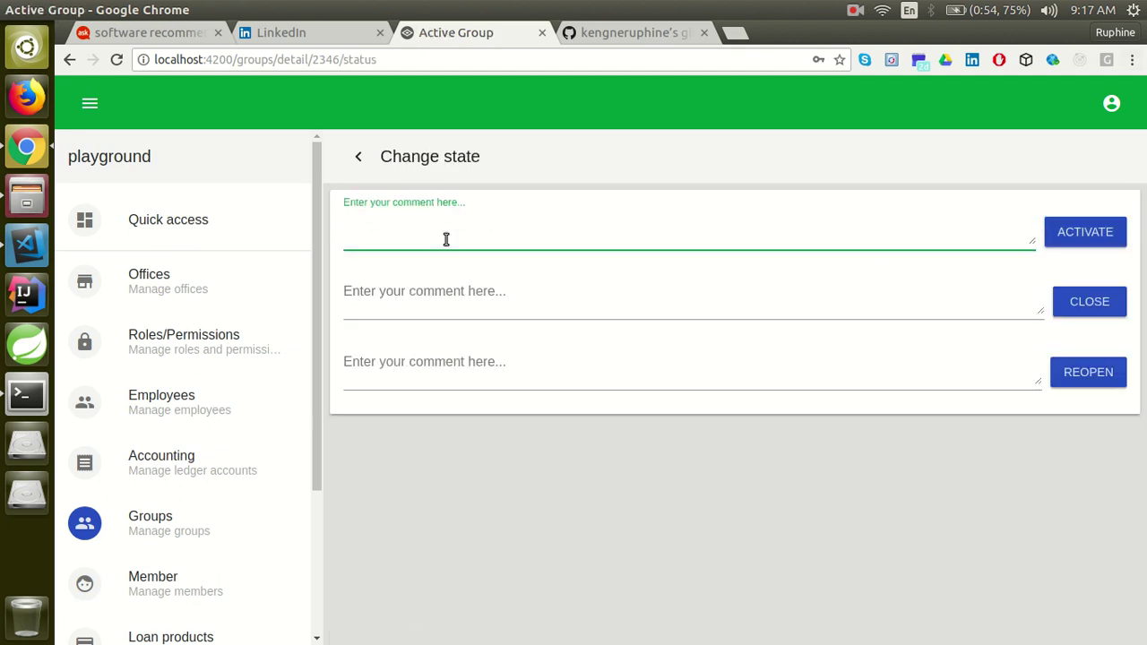
text(jhfkjkjaz)
click(1070, 232)
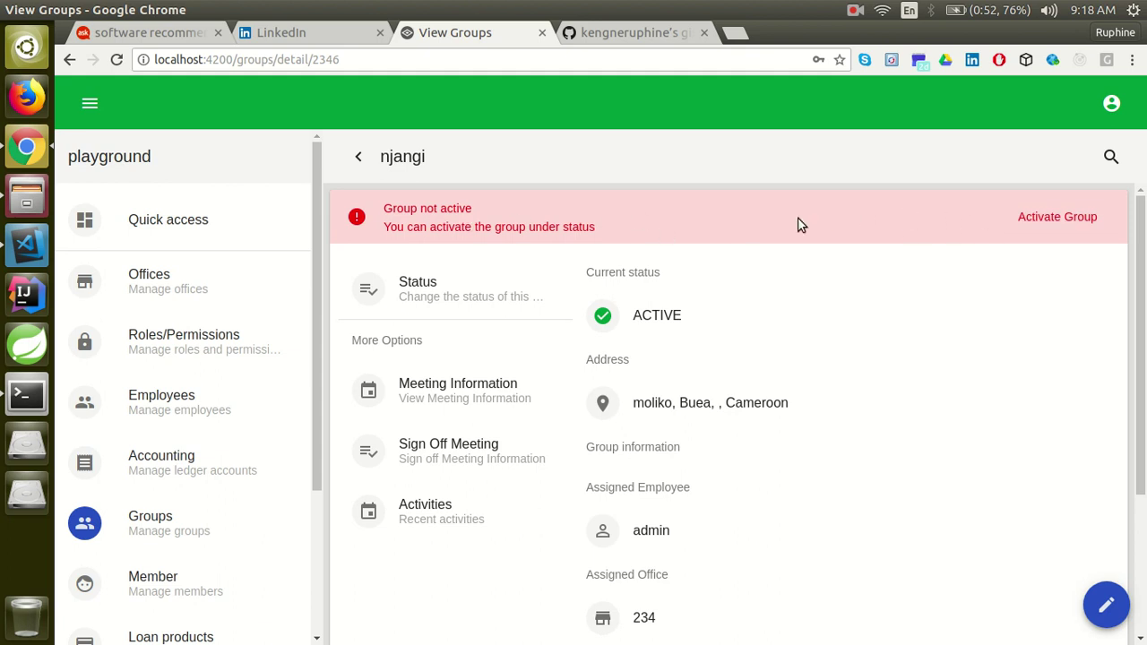
Edit the group, renaming it njangi123 and setting its weekday to Tuesday, and save the update
click(1106, 607)
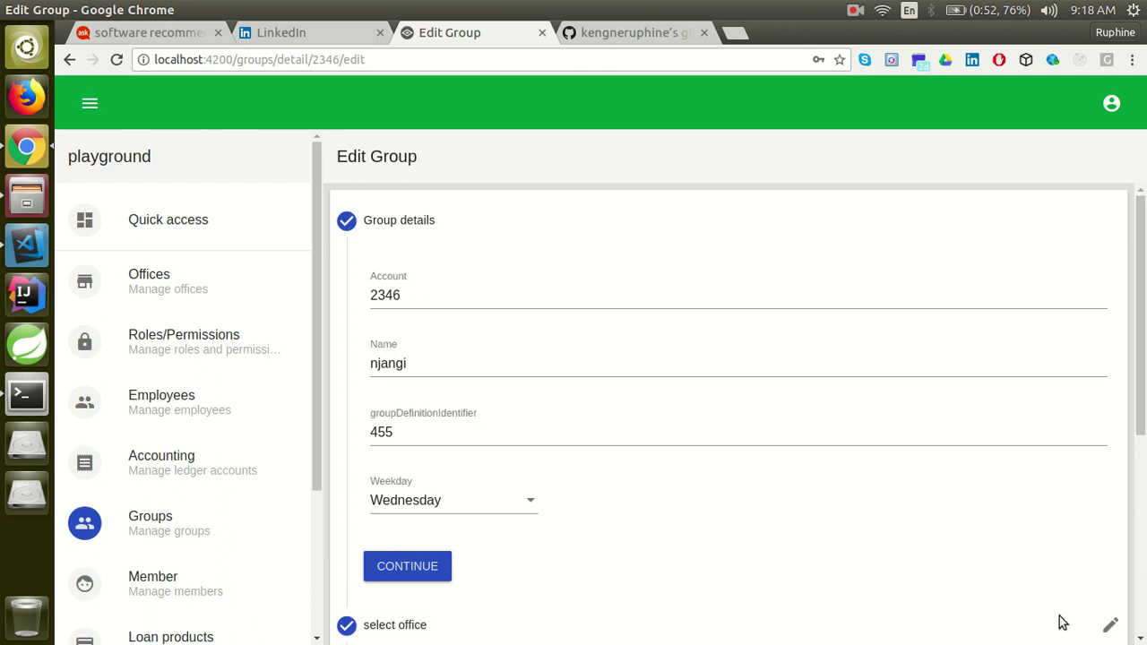
click(422, 365)
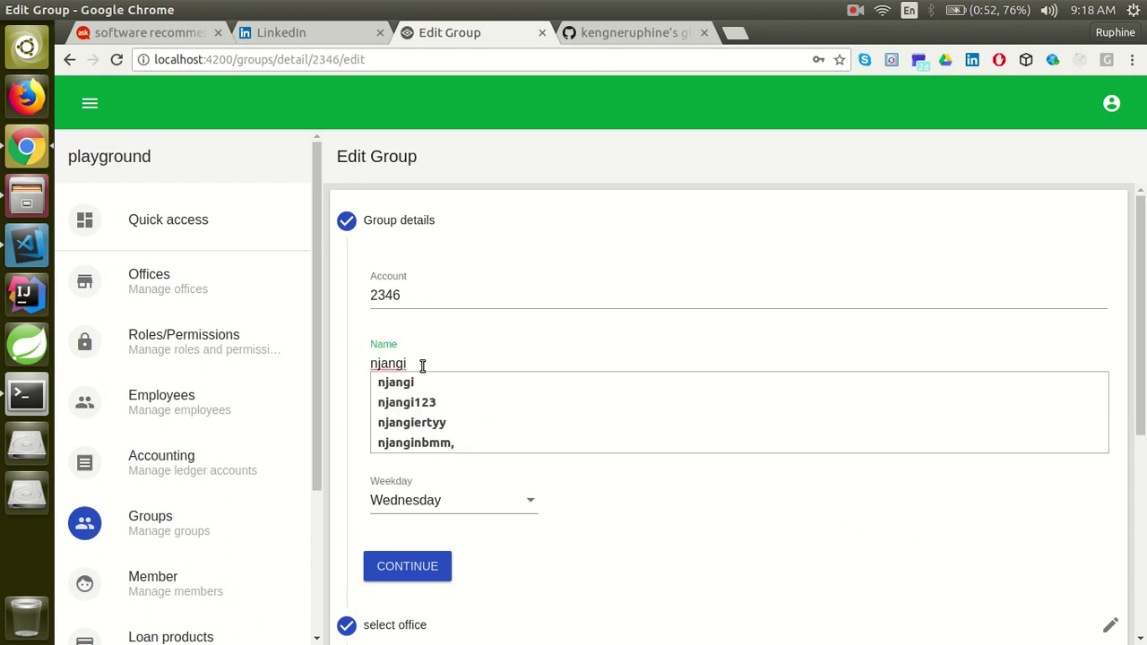
text(123)
click(896, 452)
click(530, 503)
click(430, 466)
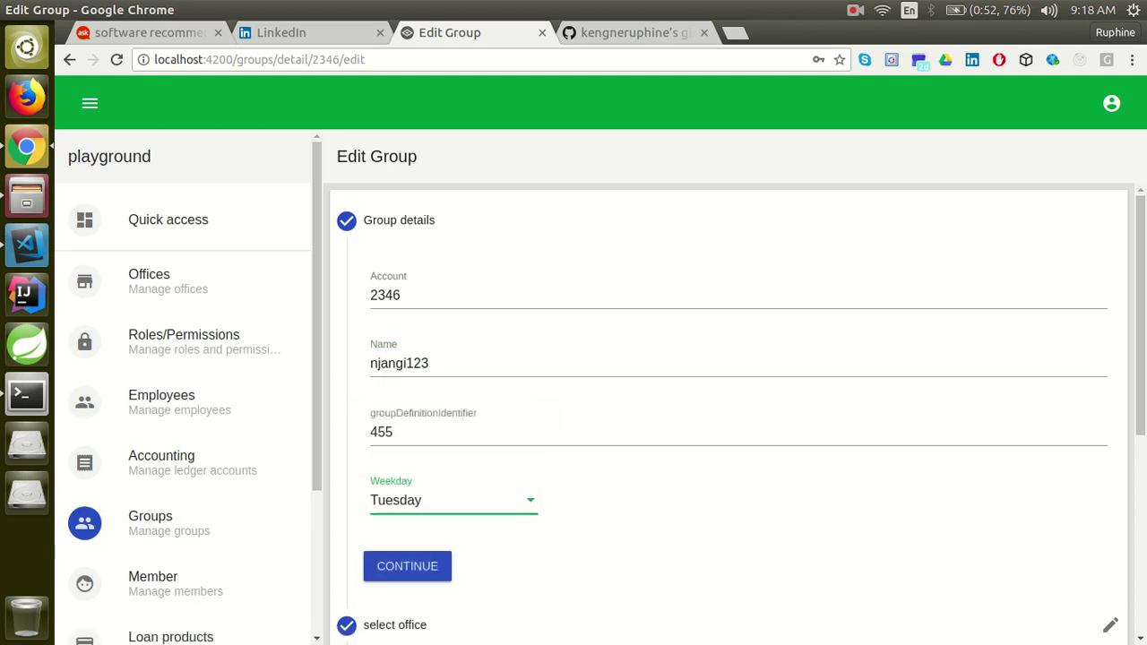
scroll(827, 351, down, 4)
scroll(741, 418, down, 4)
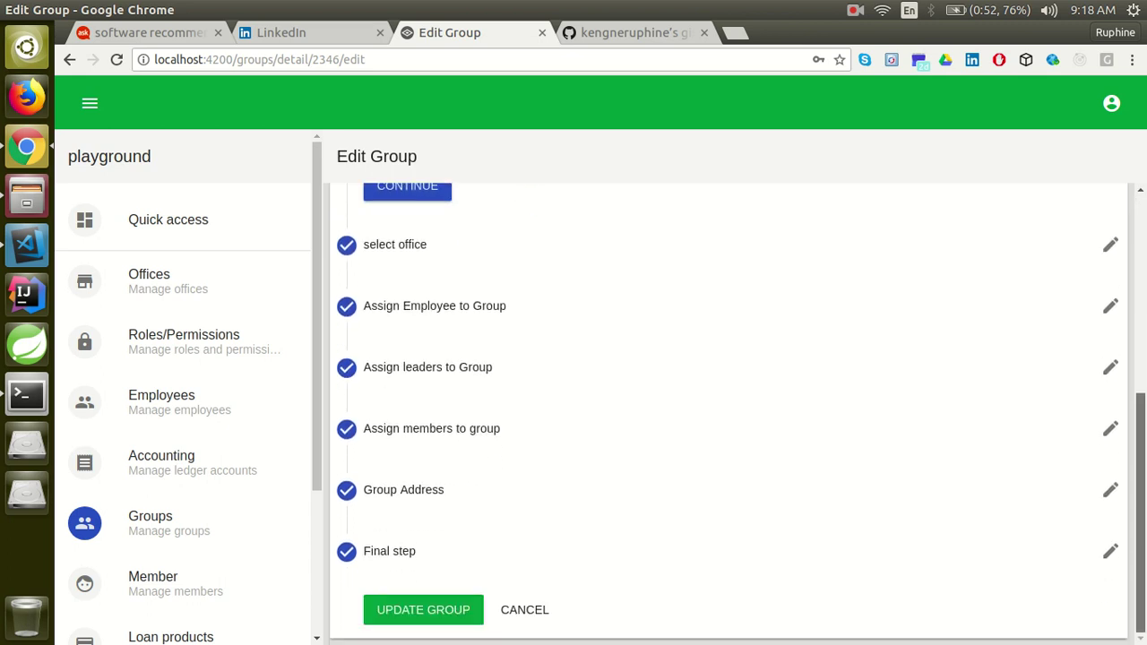
click(445, 606)
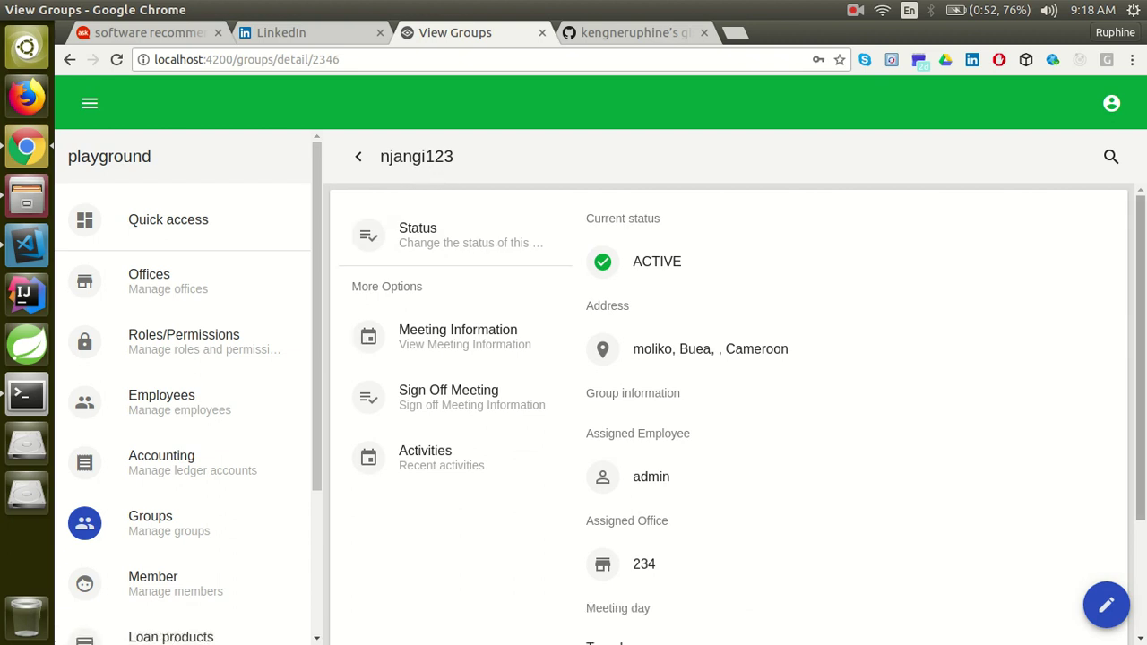
Check the updated group details and its recent activities, and return to the group's details
scroll(597, 545, down, 2)
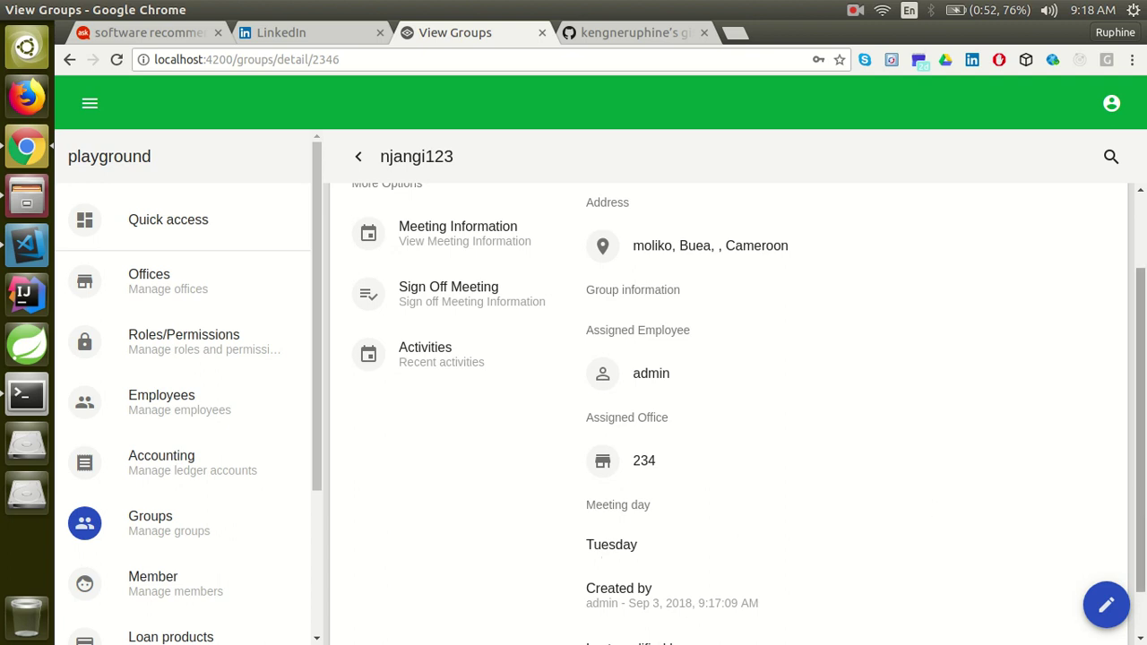
scroll(1140, 502, up, 2)
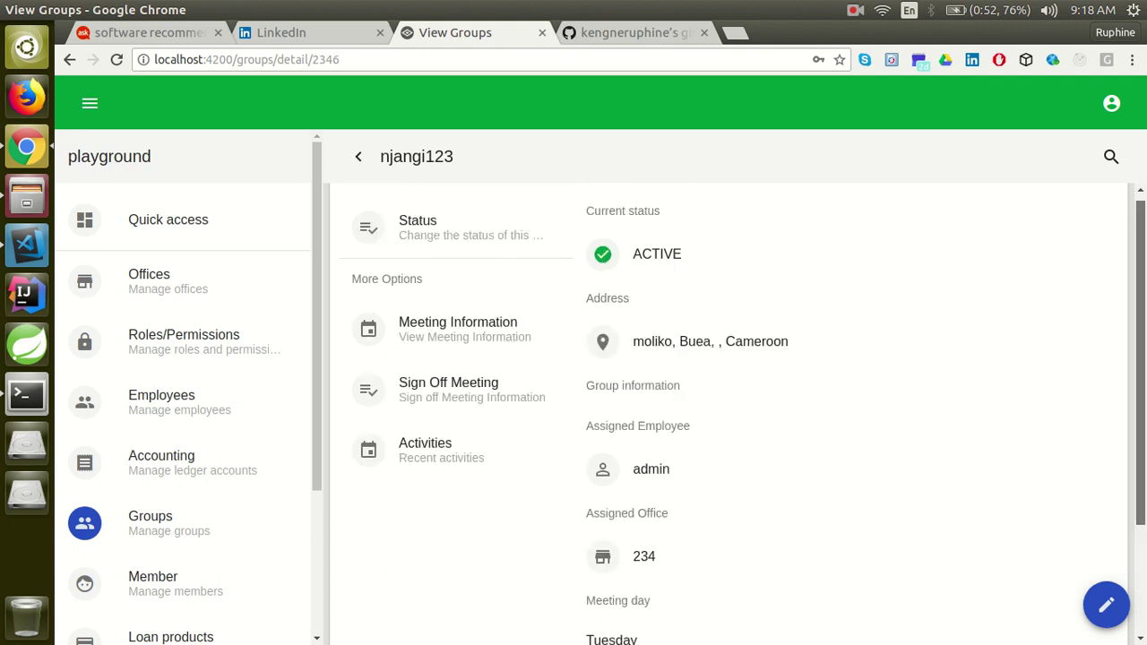
click(435, 460)
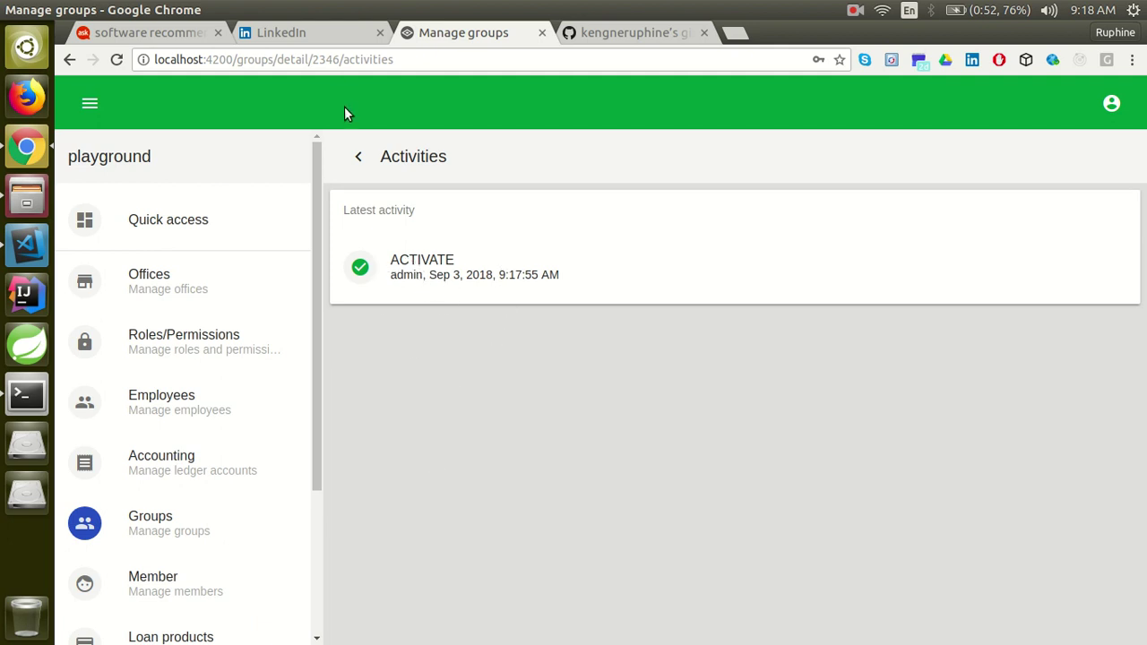
click(362, 159)
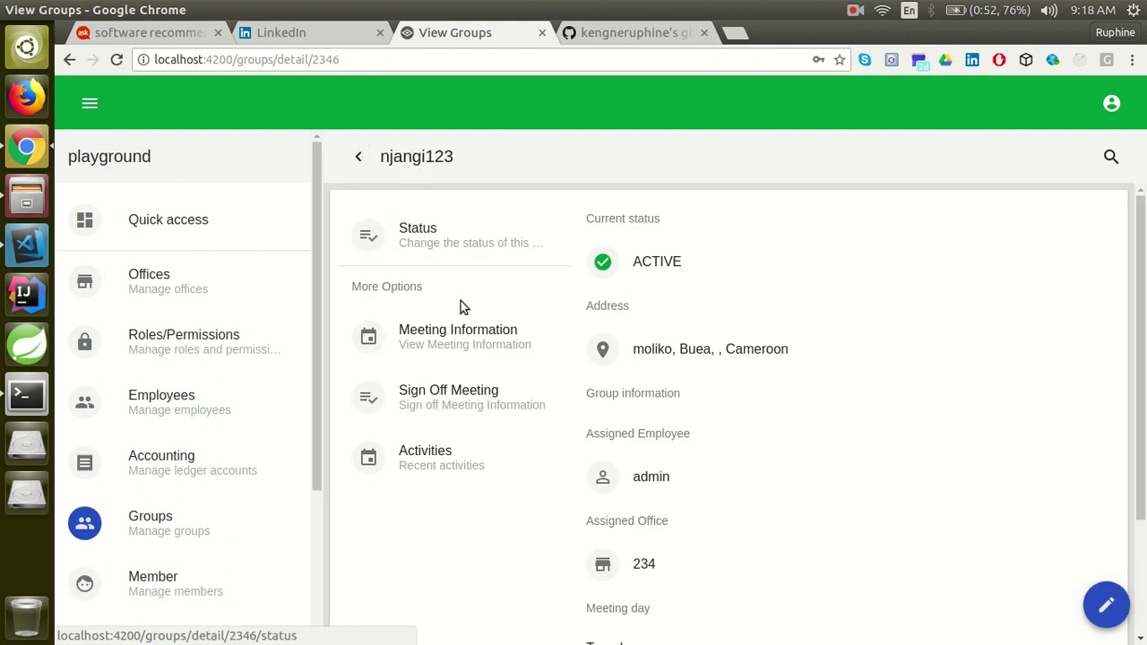
View the group's meeting information and the attendance sheet of meeting 1, and return to the group's details
click(456, 339)
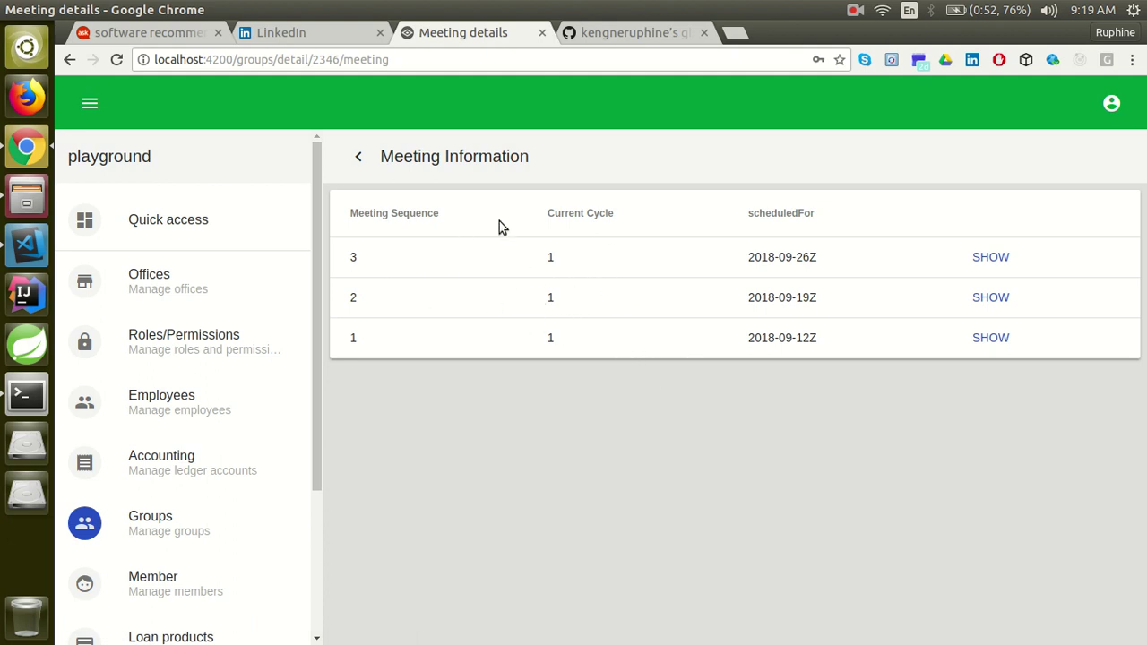
click(991, 346)
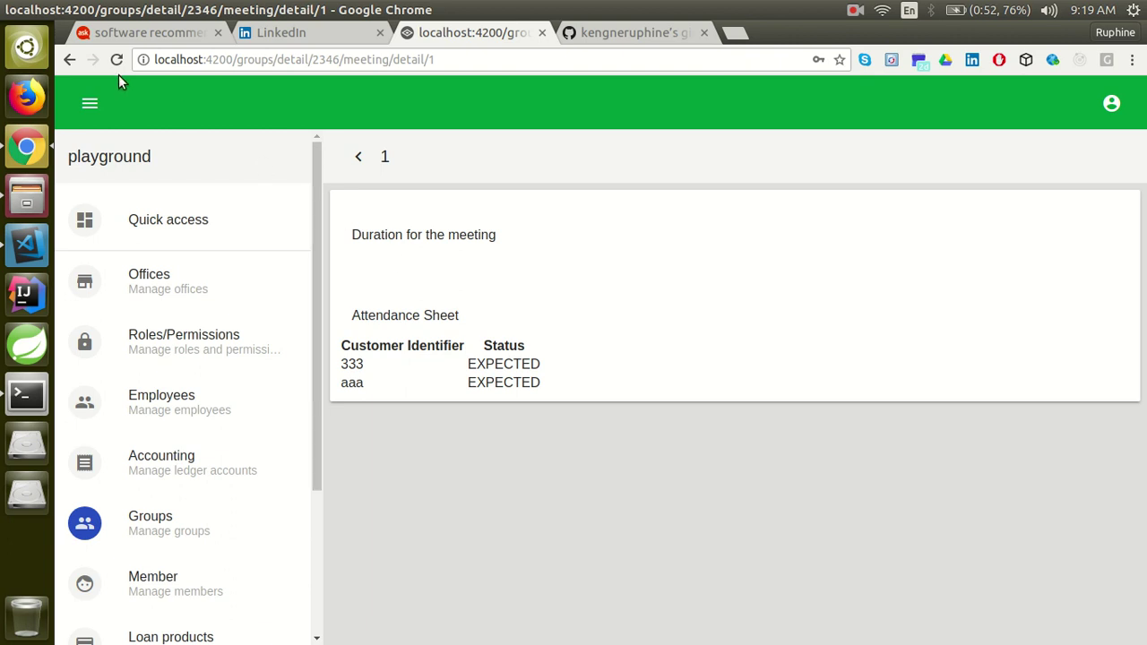
click(69, 64)
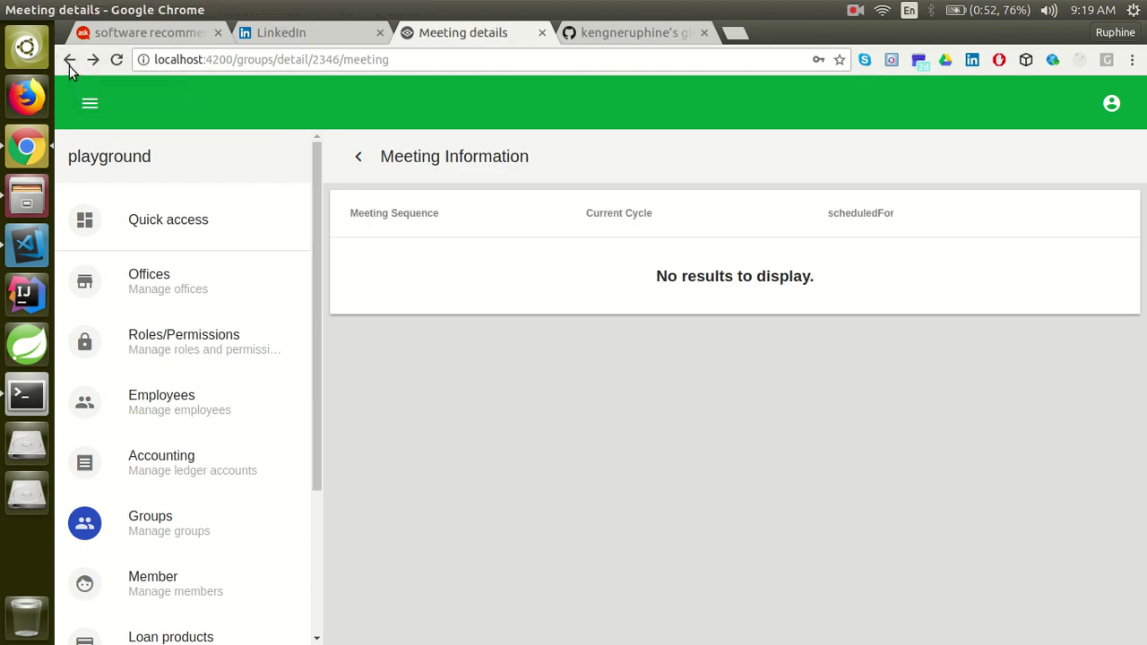
click(69, 66)
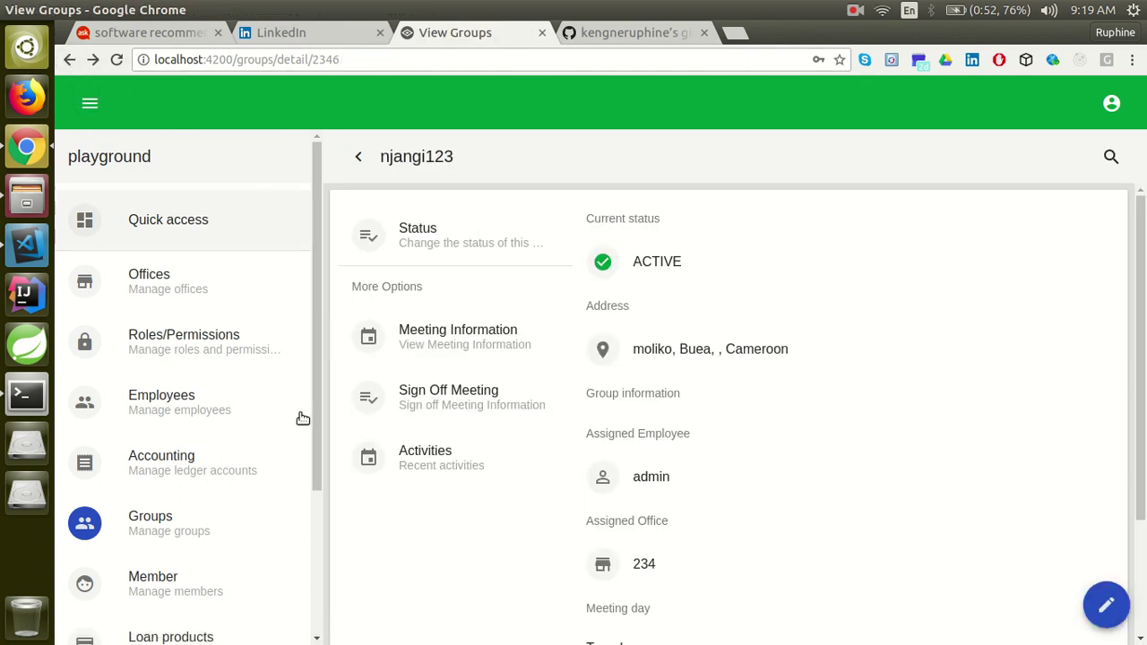
Start a meeting sign-off for the group with meeting sequence 1, current cycle 1 and duration 40
click(482, 412)
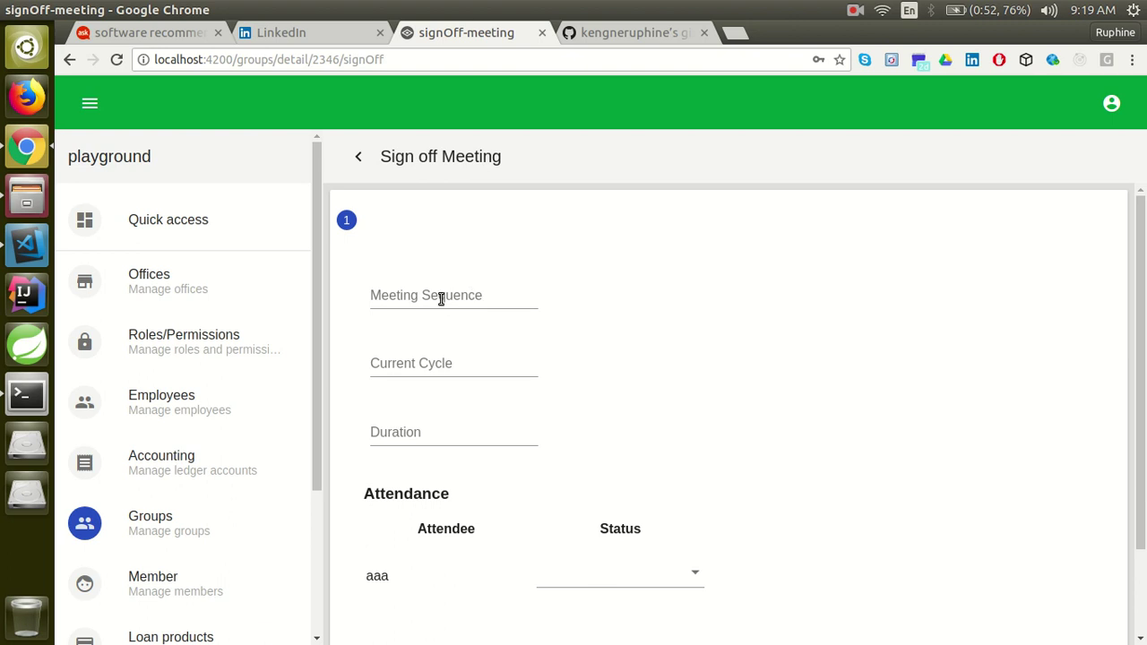
click(441, 299)
text(1)
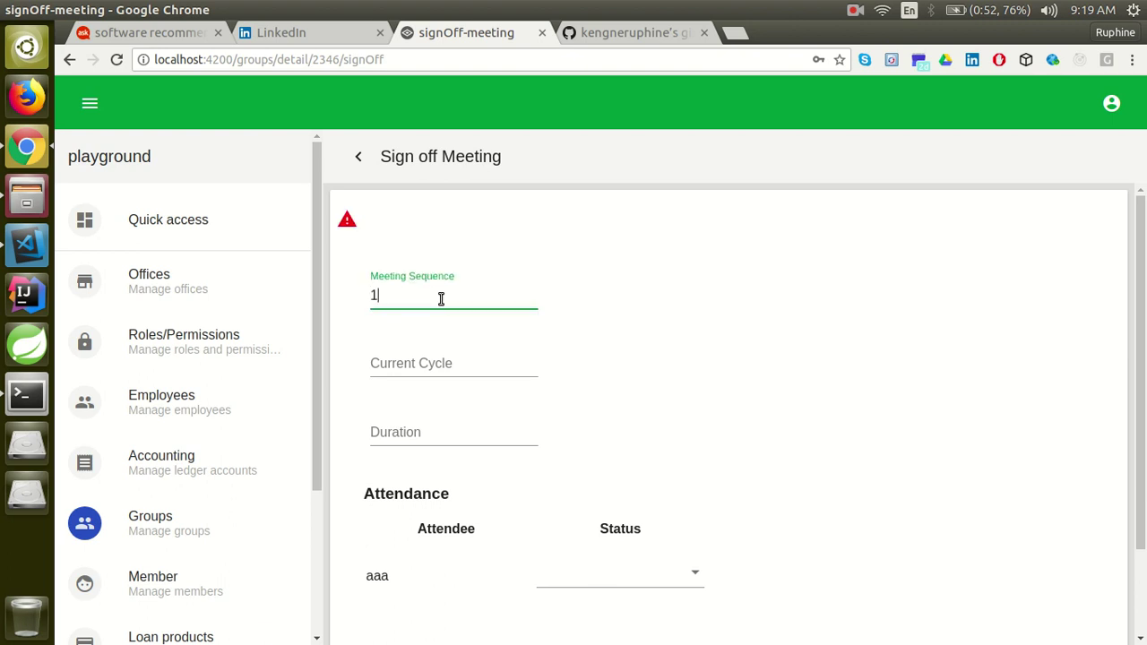
click(417, 362)
text(1)
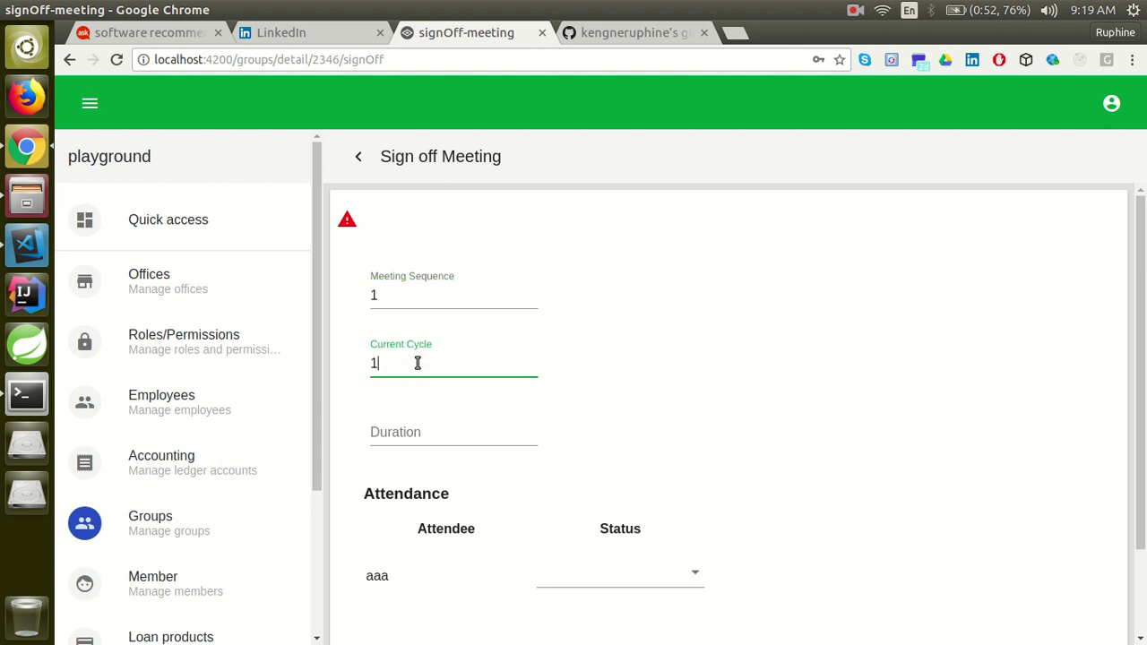
click(409, 435)
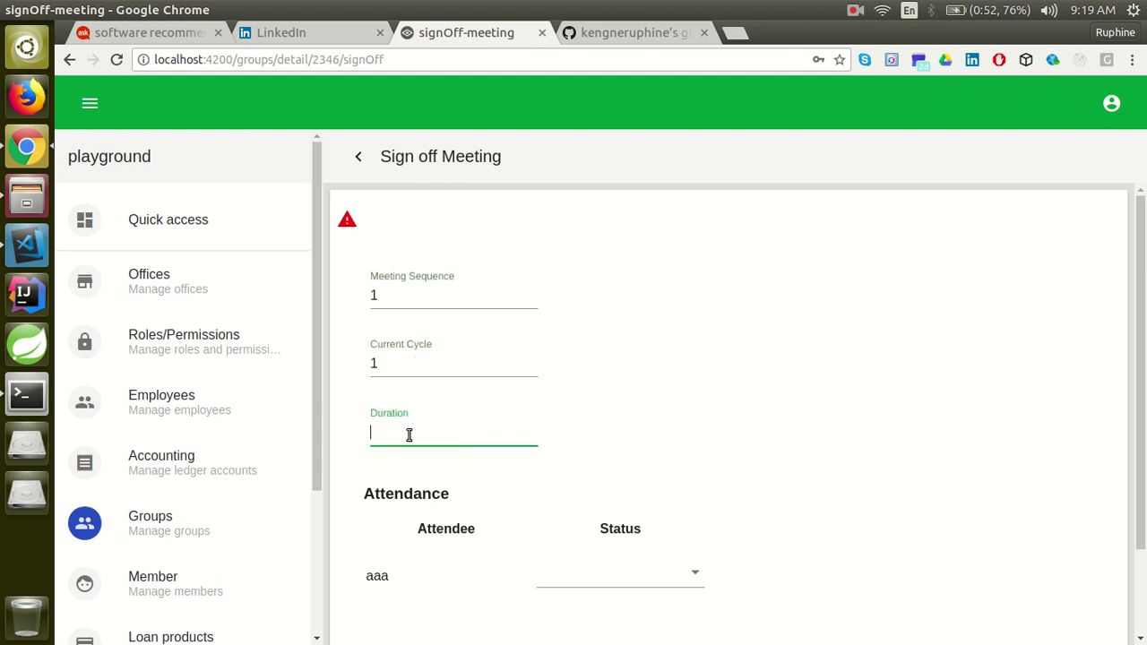
text(40)
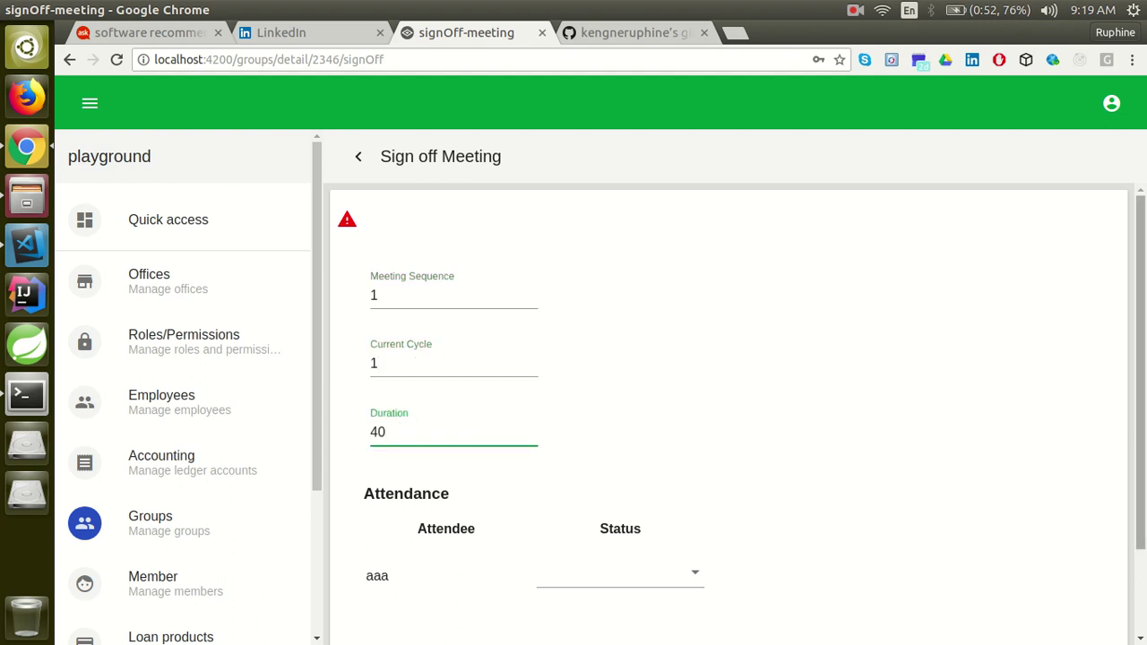
scroll(795, 509, down, 2)
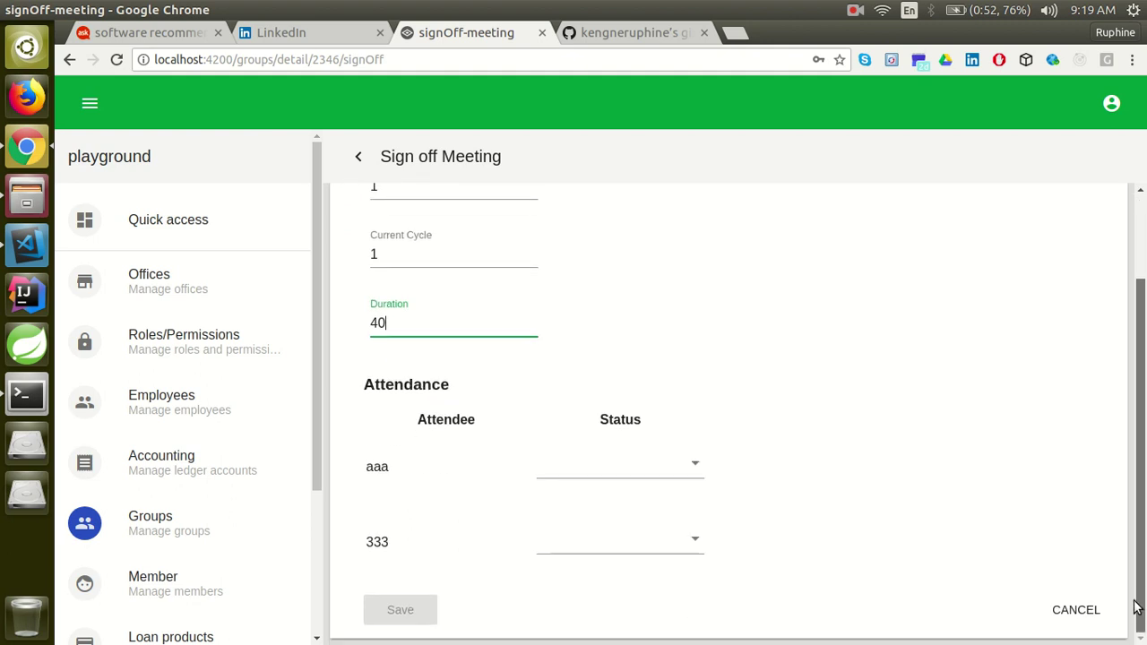
Mark attendees aaa and 333 as Attended for meeting 1 and save the sign-off
click(698, 467)
click(568, 507)
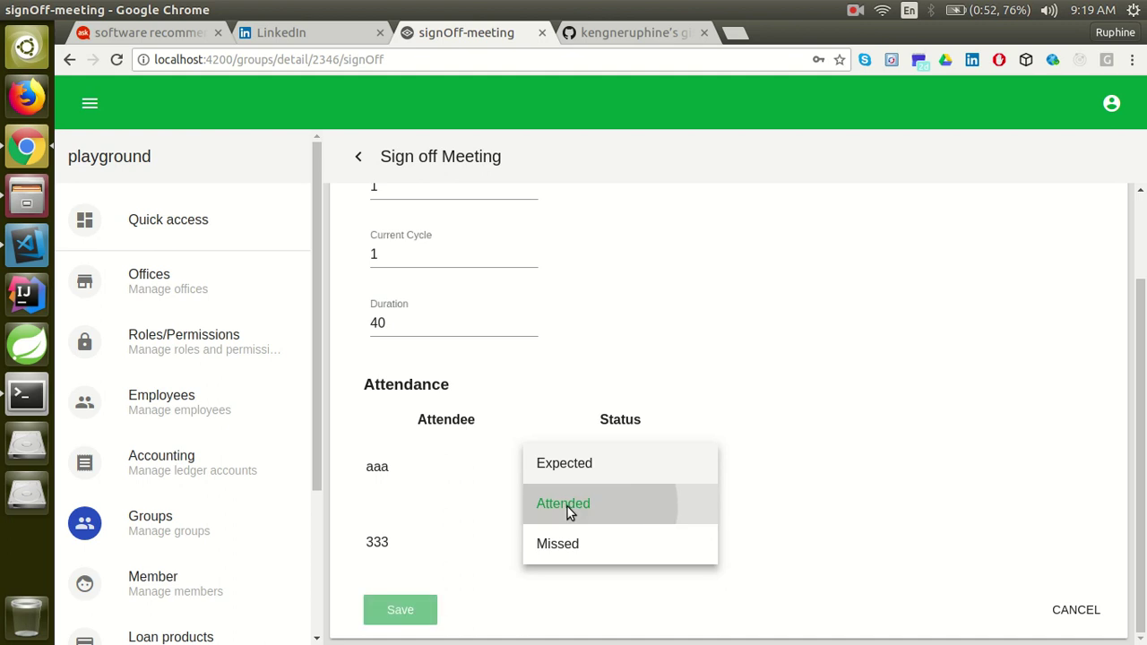
click(693, 543)
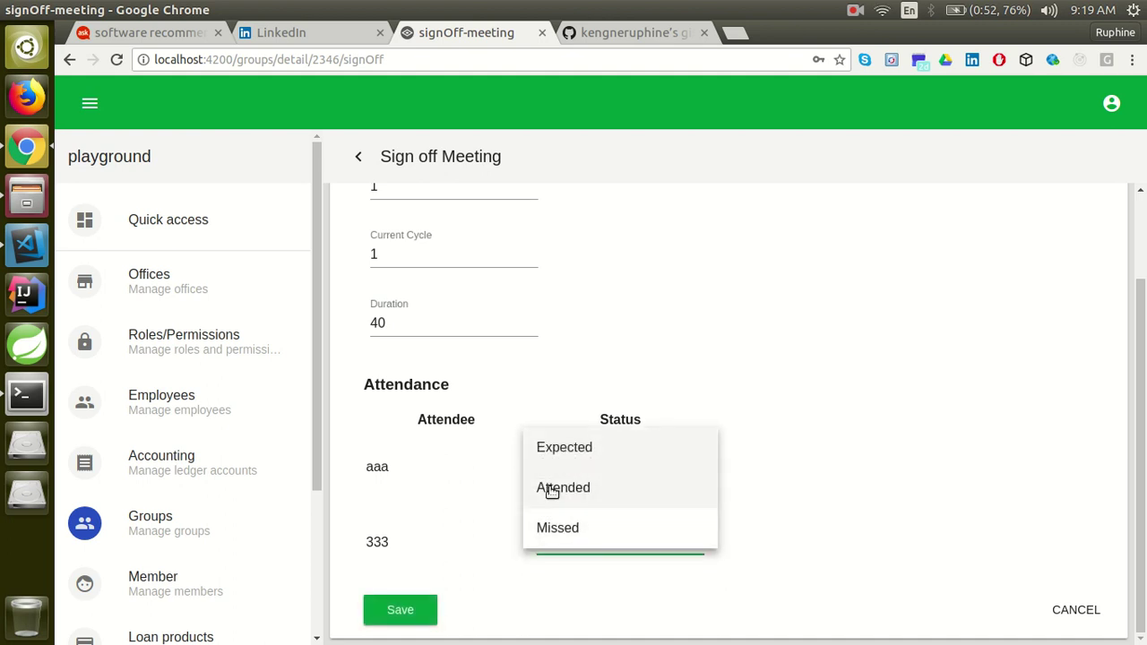
click(548, 486)
click(402, 620)
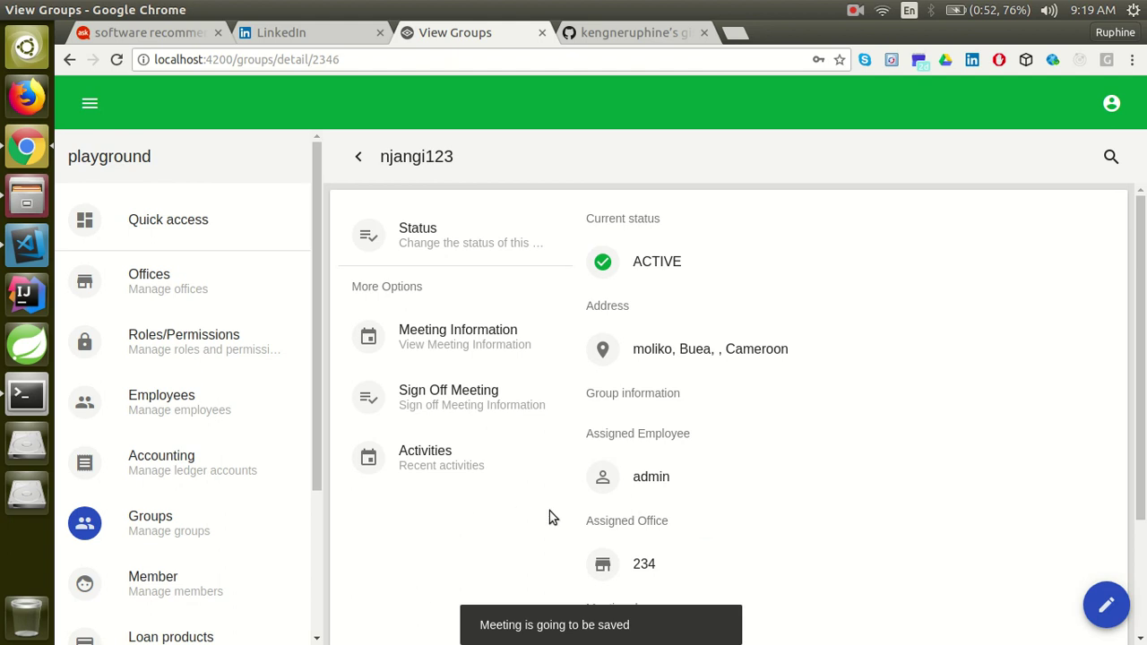
View the duration and attendance sheet of meeting 1, and return to the group's details
click(431, 334)
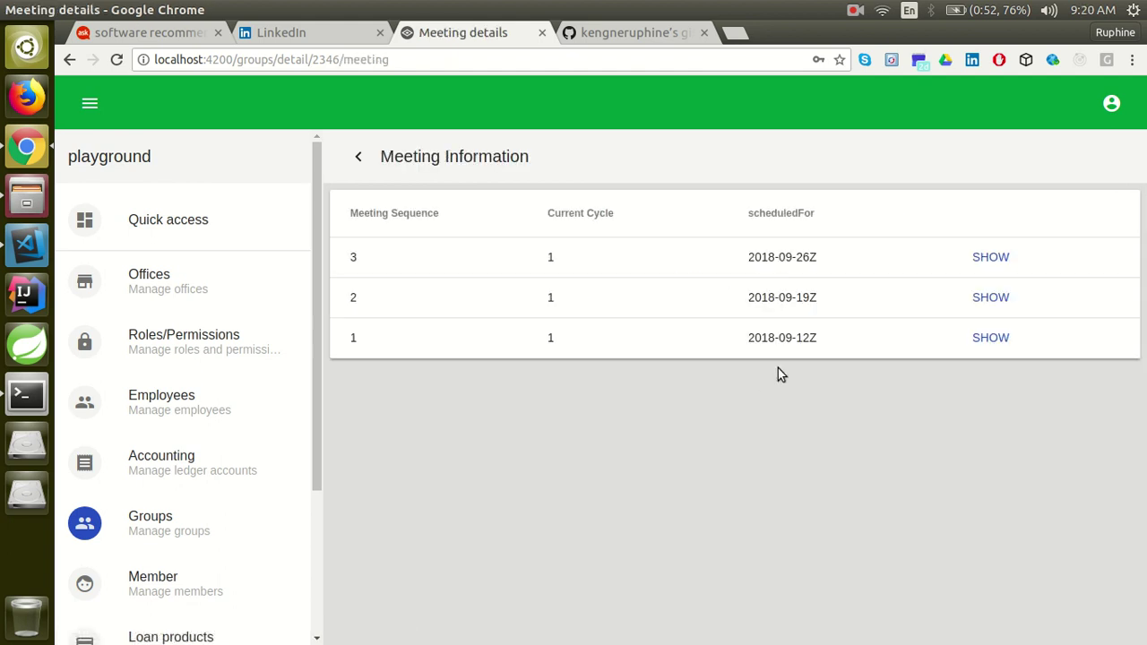
click(988, 341)
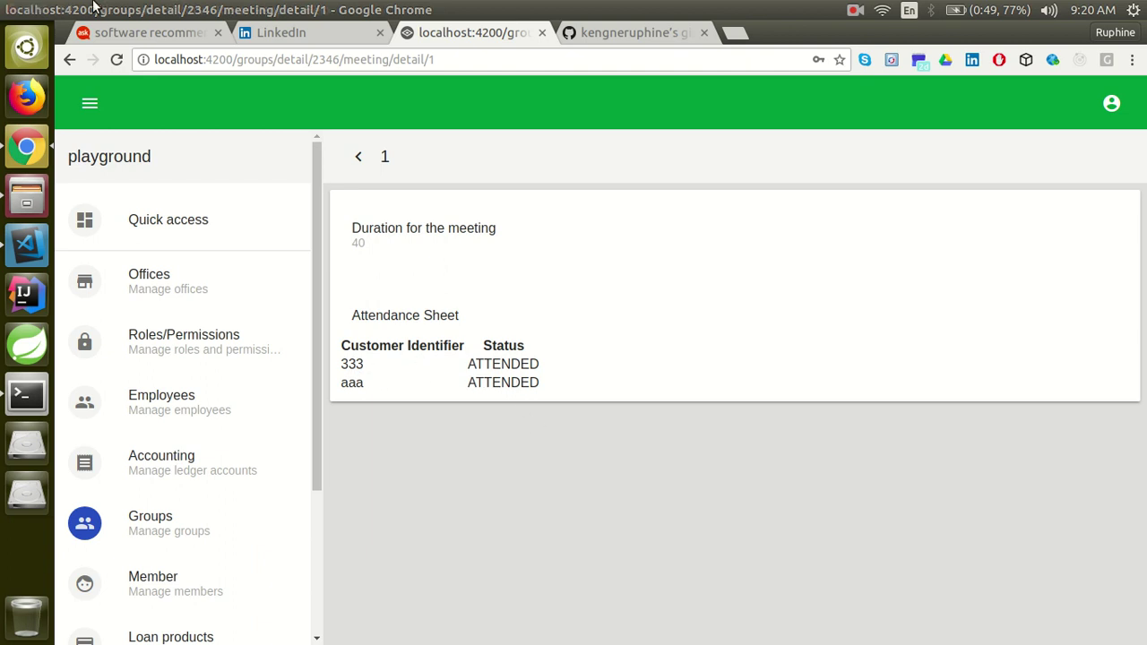
click(71, 59)
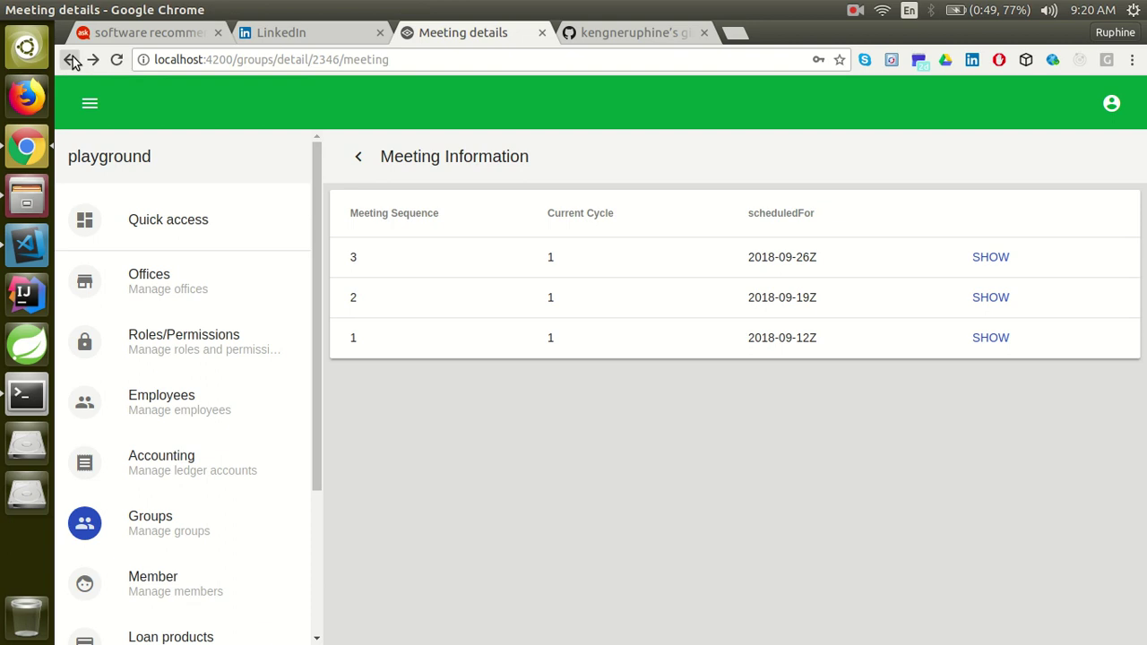
click(72, 59)
click(428, 390)
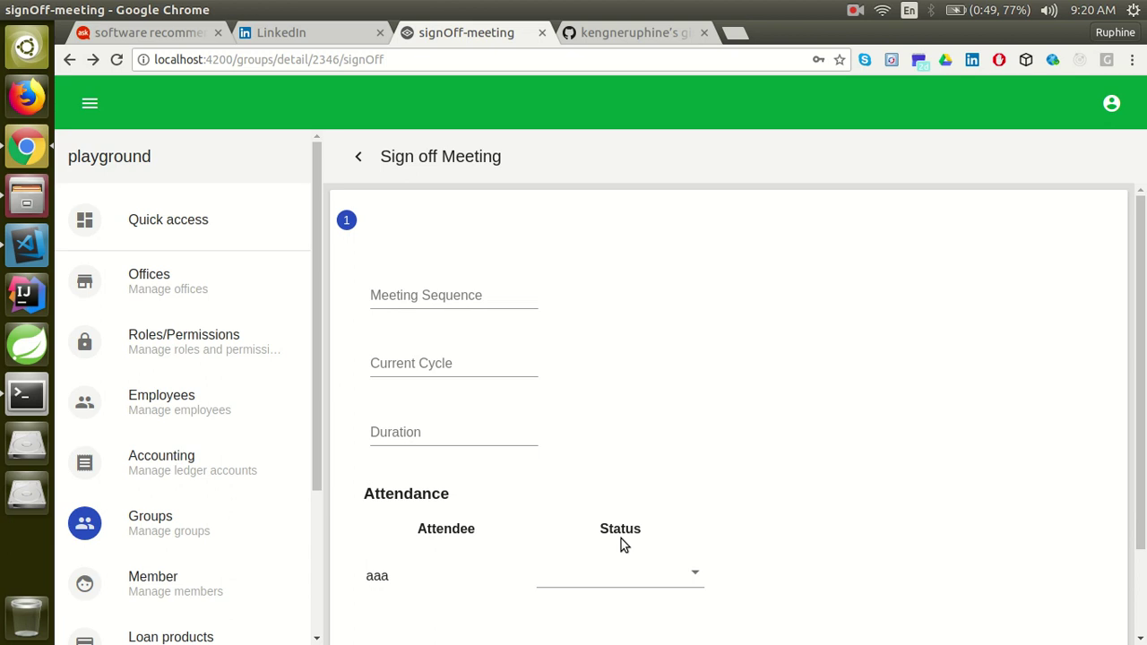
click(70, 60)
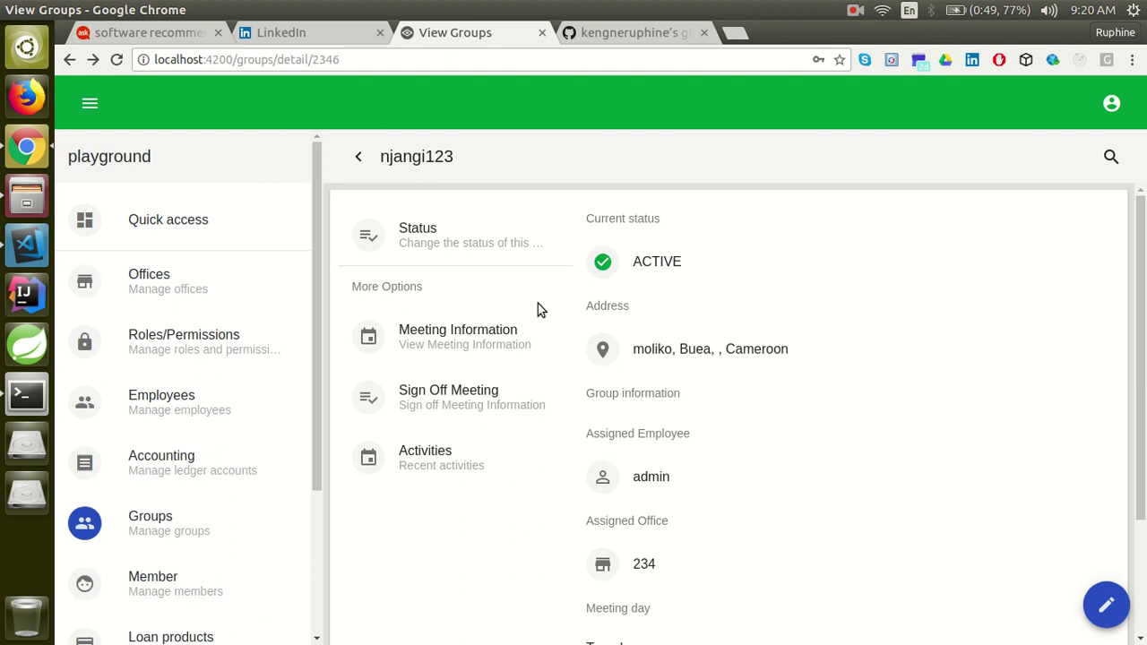
click(428, 258)
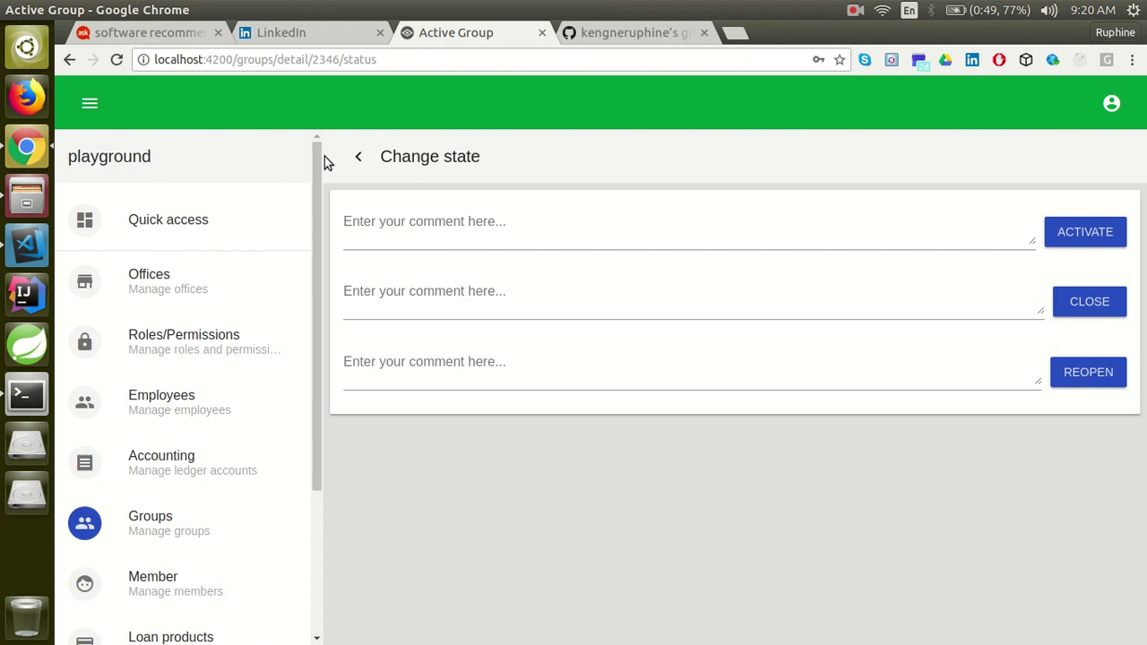
click(360, 159)
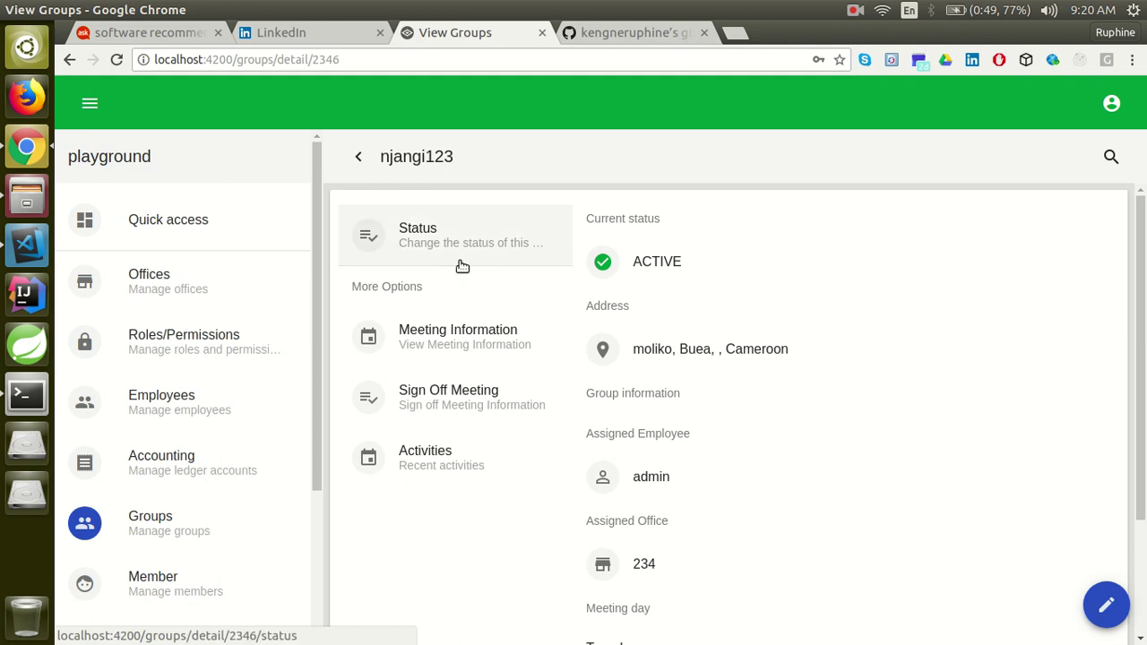
Start another meeting sign-off with meeting sequence 2, current cycle 1 and duration 50
click(460, 389)
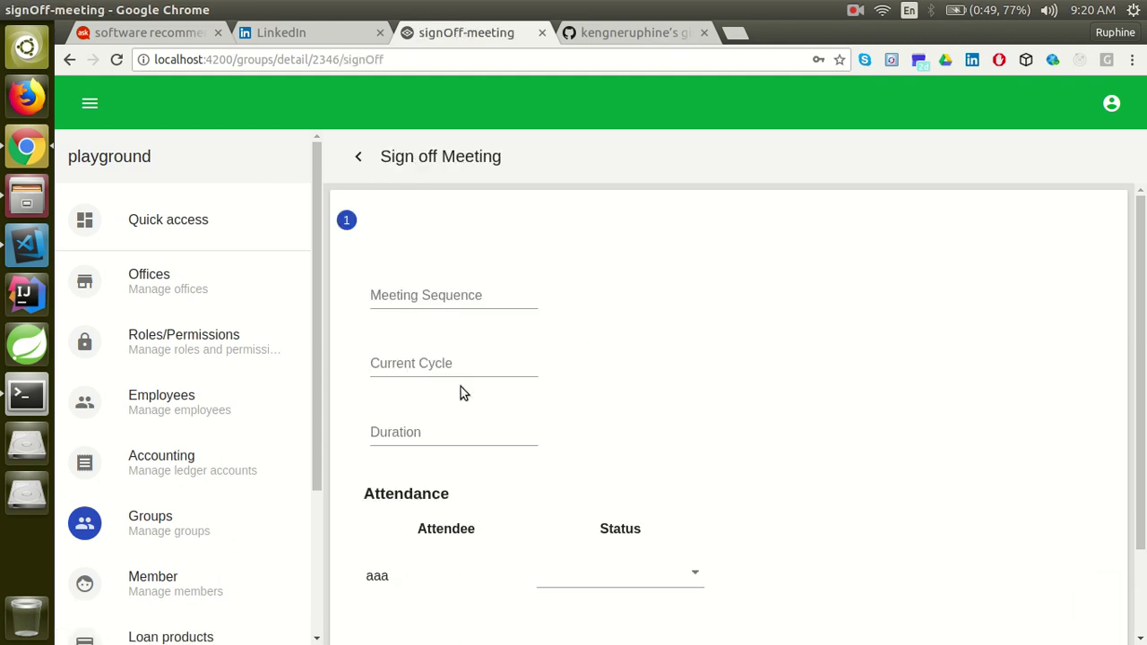
click(402, 298)
text(2)
click(412, 373)
text(1)
click(431, 432)
text(50)
scroll(708, 457, down, 2)
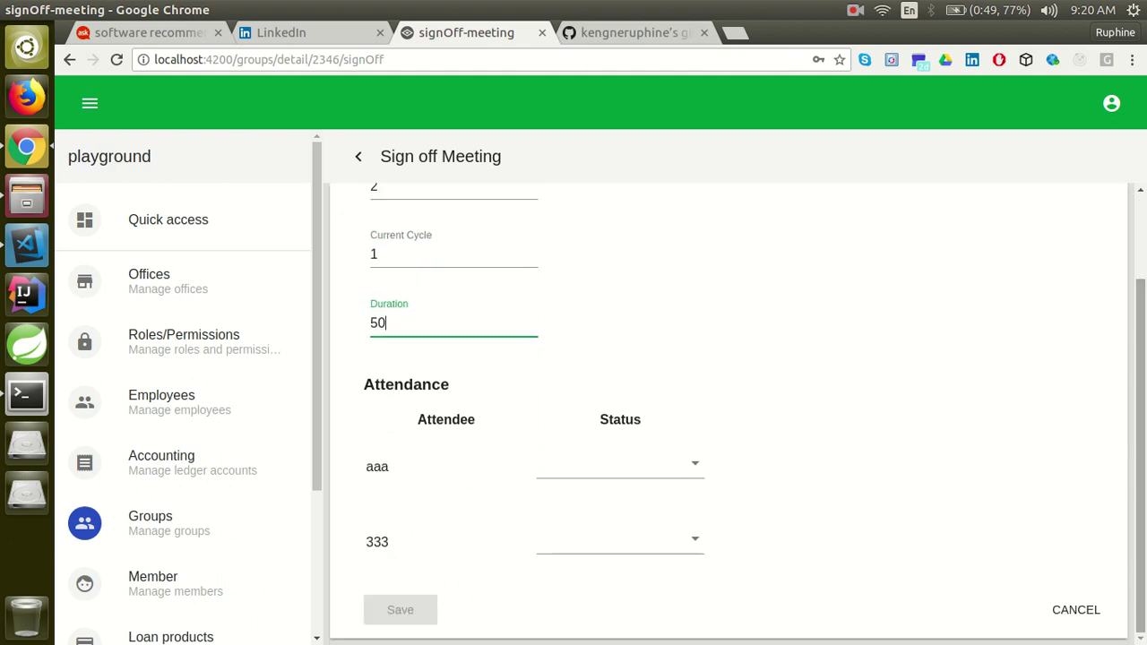
Set the attendance status of aaa and 333 to Attended for meeting 2 and save the sign-off
click(694, 470)
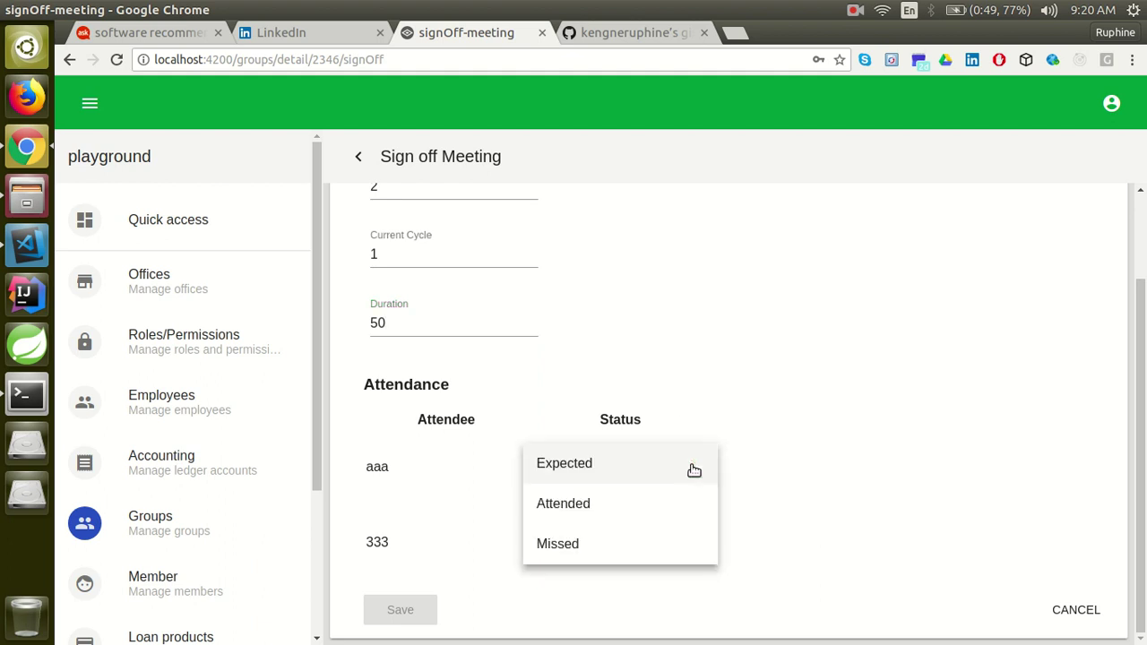
click(585, 504)
click(691, 543)
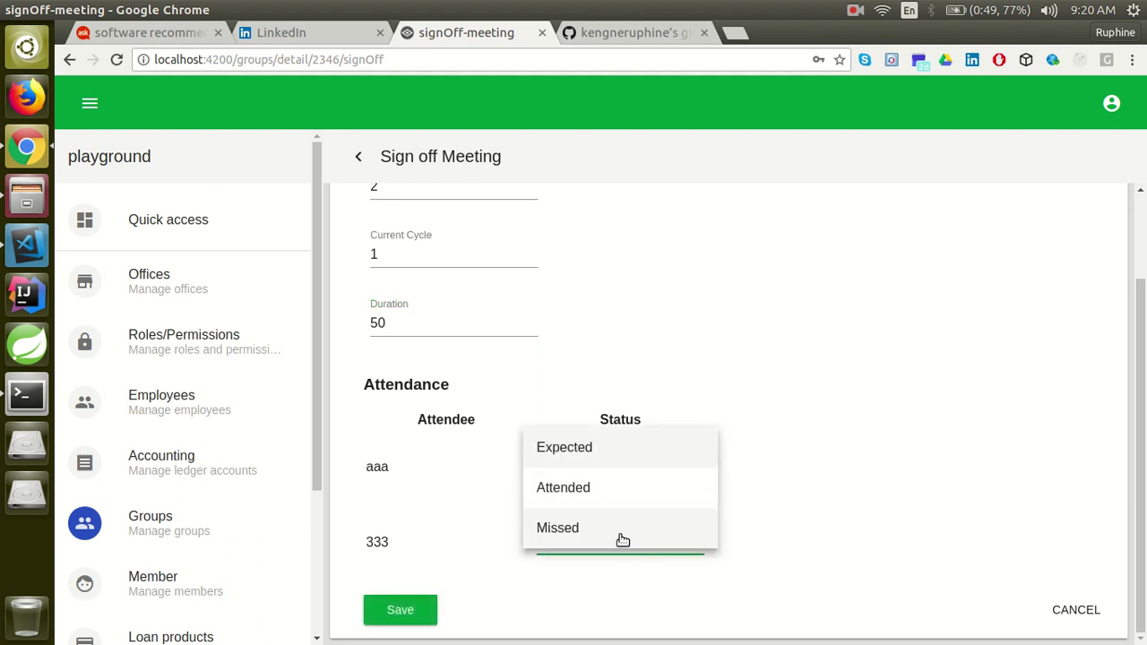
click(584, 505)
click(399, 616)
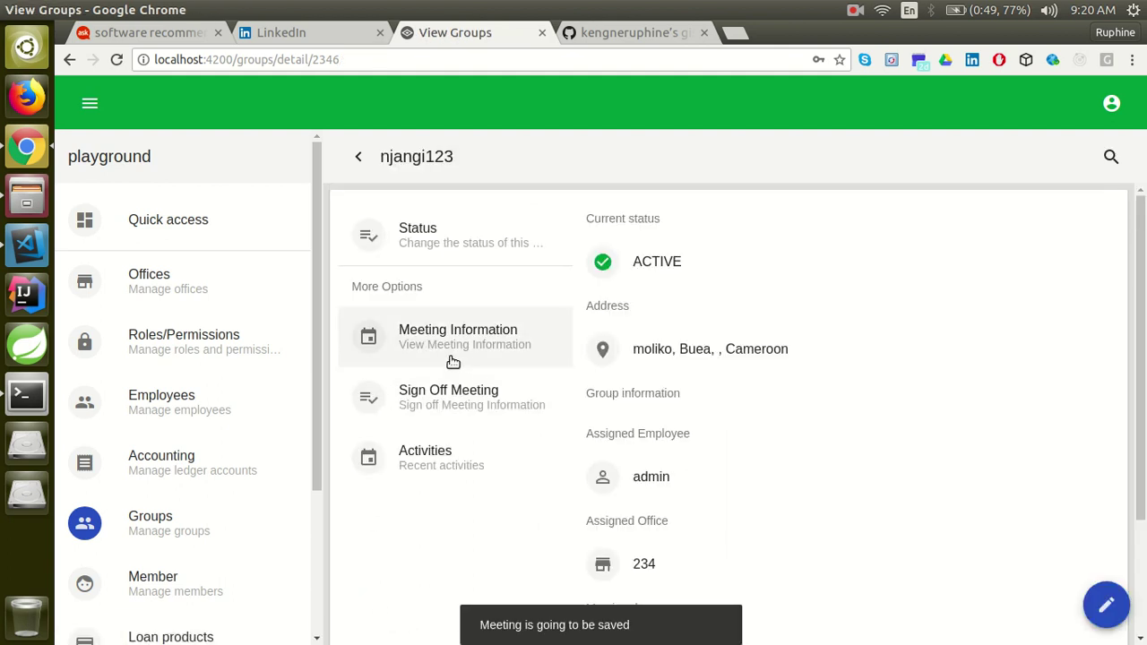
Start a third meeting sign-off with meeting sequence 3, current cycle 1 and duration 30
click(431, 411)
click(398, 296)
text(2)
key(BackSpace)
text(3)
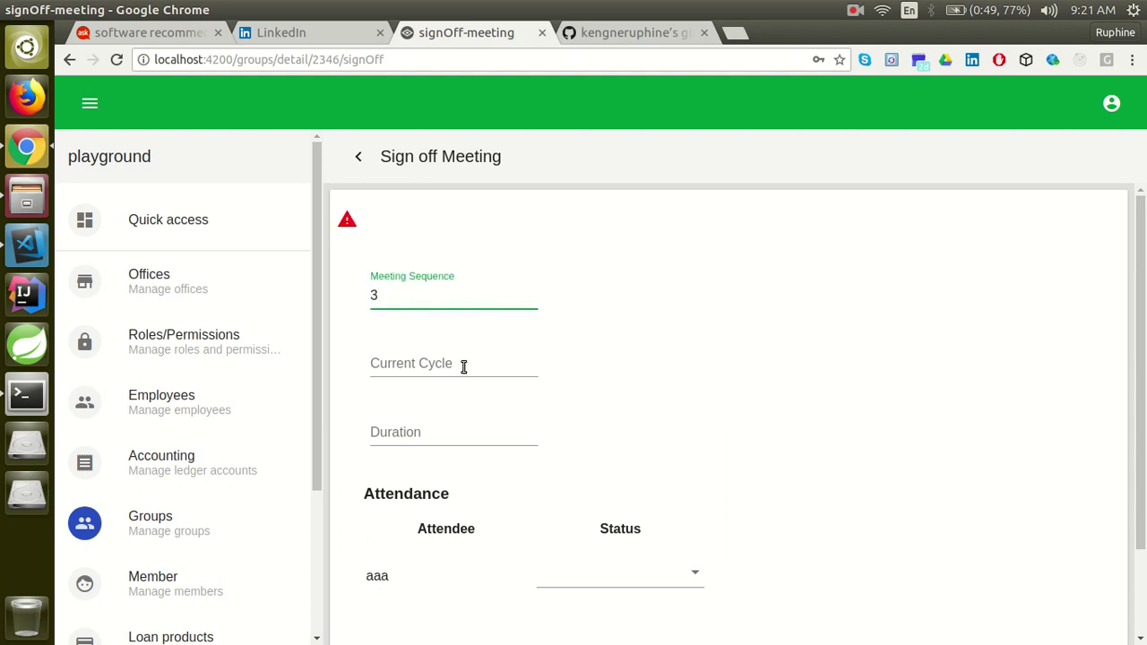
click(463, 366)
text(1)
click(430, 441)
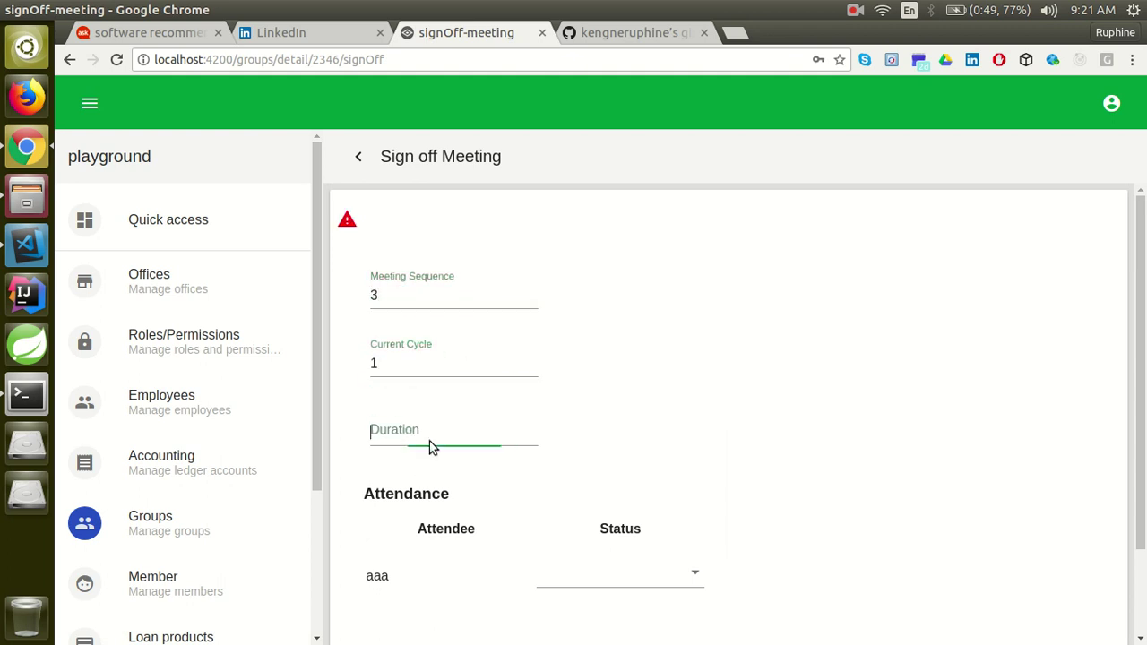
text(30)
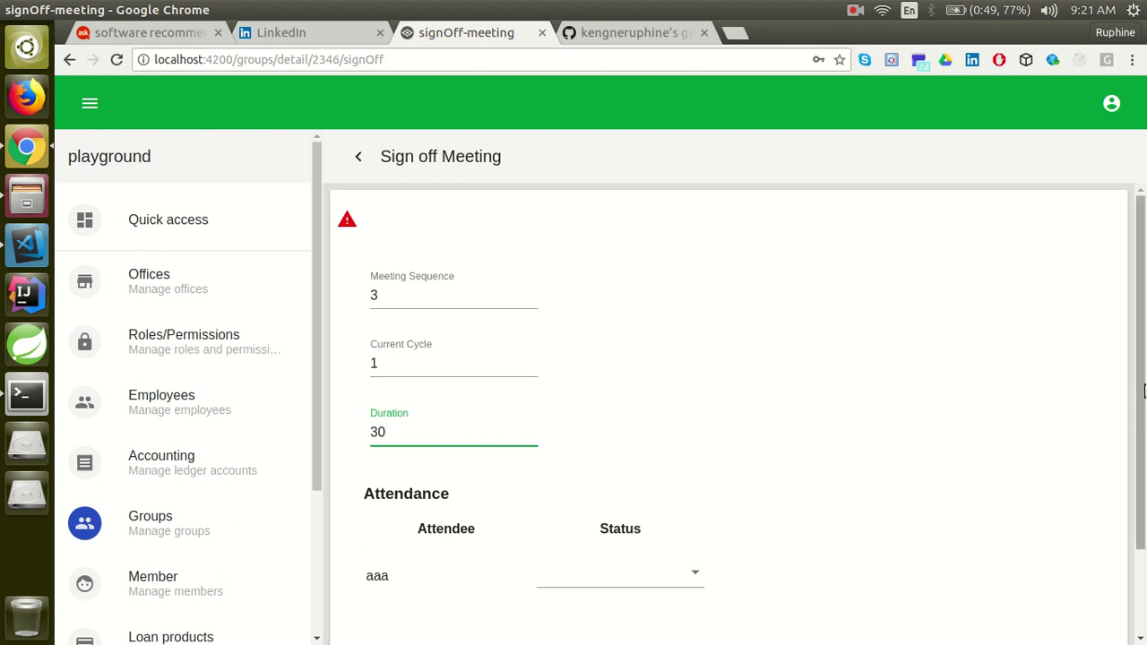
scroll(695, 466, down, 2)
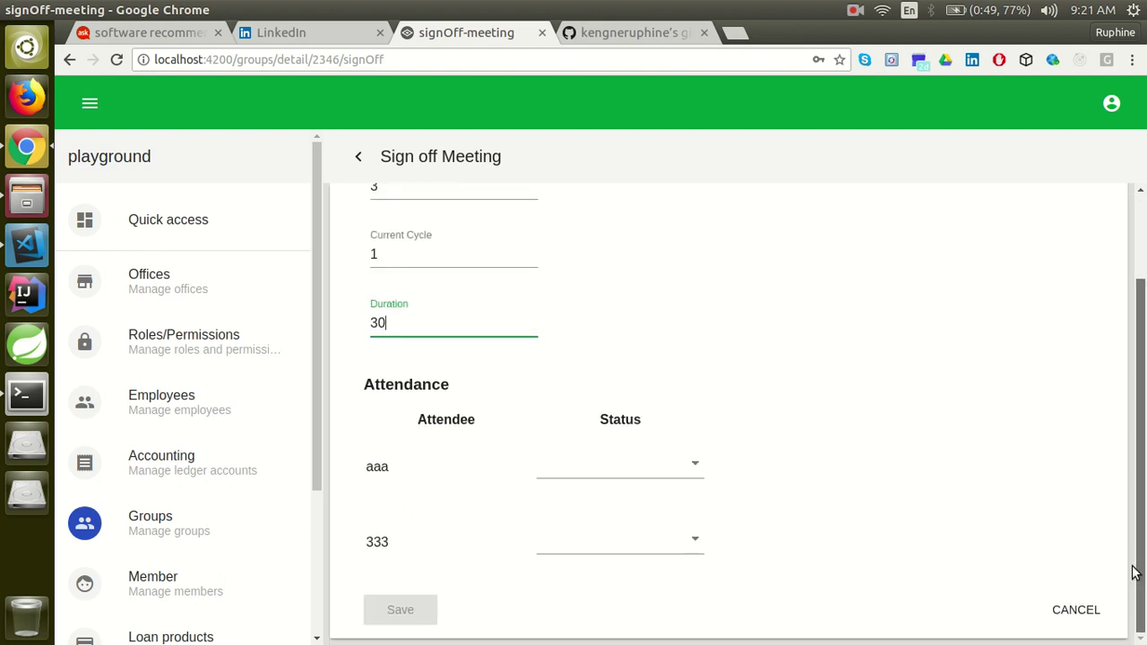
Record both attendees, aaa and 333, as Attended for meeting 3 and save the sign-off
click(696, 467)
click(600, 504)
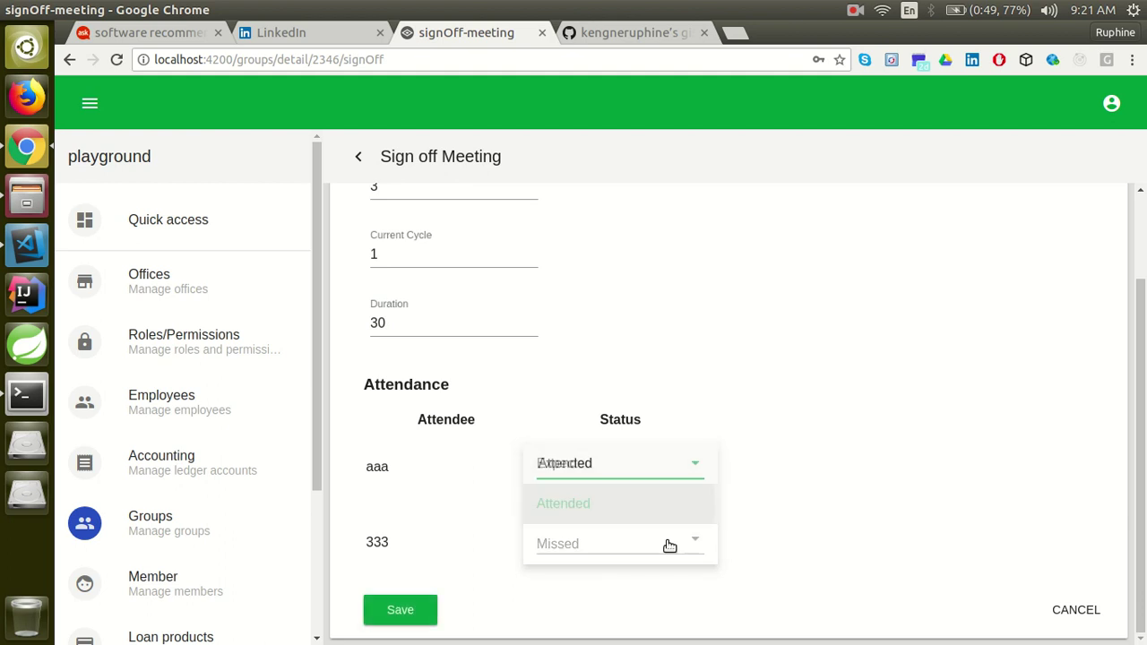
click(697, 543)
click(587, 498)
click(397, 611)
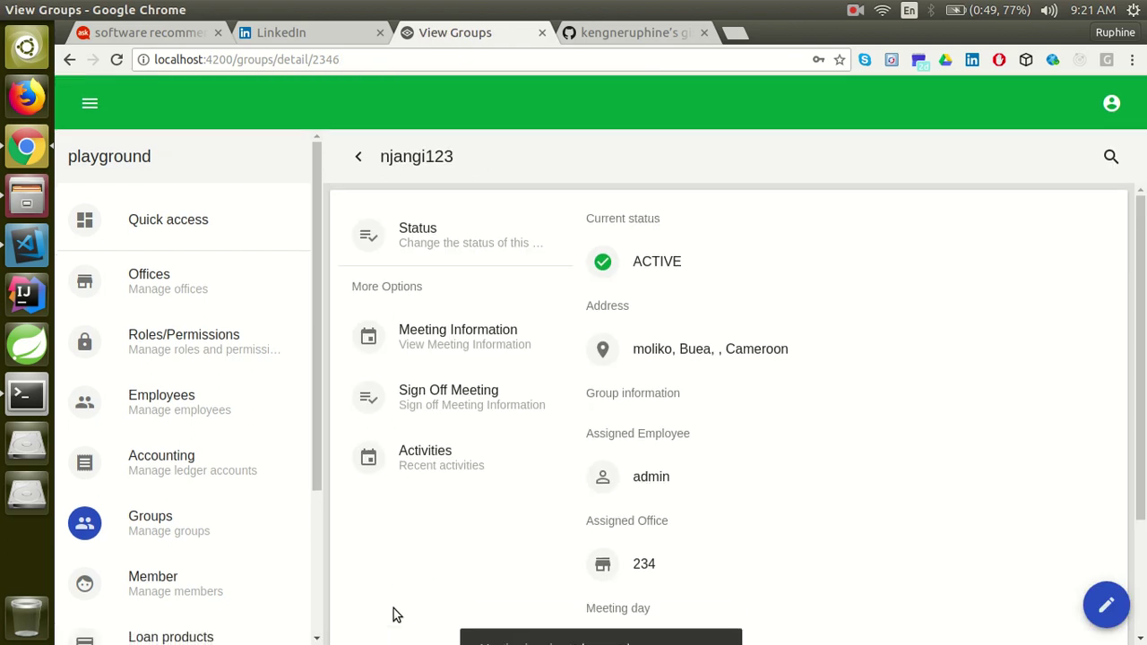
View the duration and attendance sheet of meeting 3, and return to the group's details
click(411, 337)
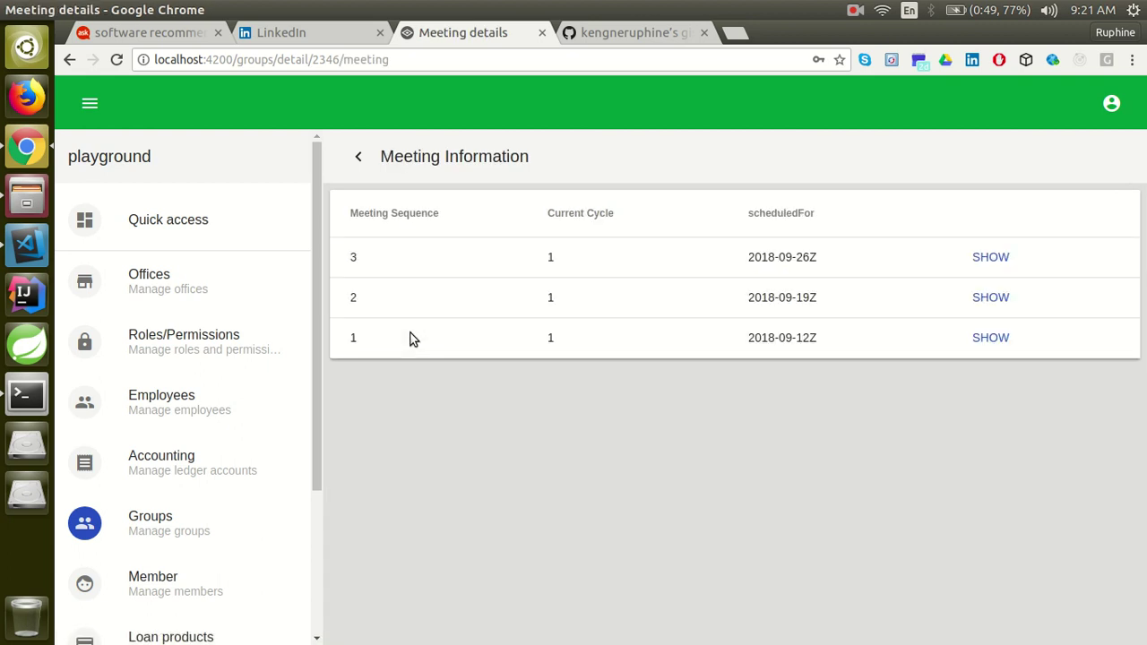
click(983, 264)
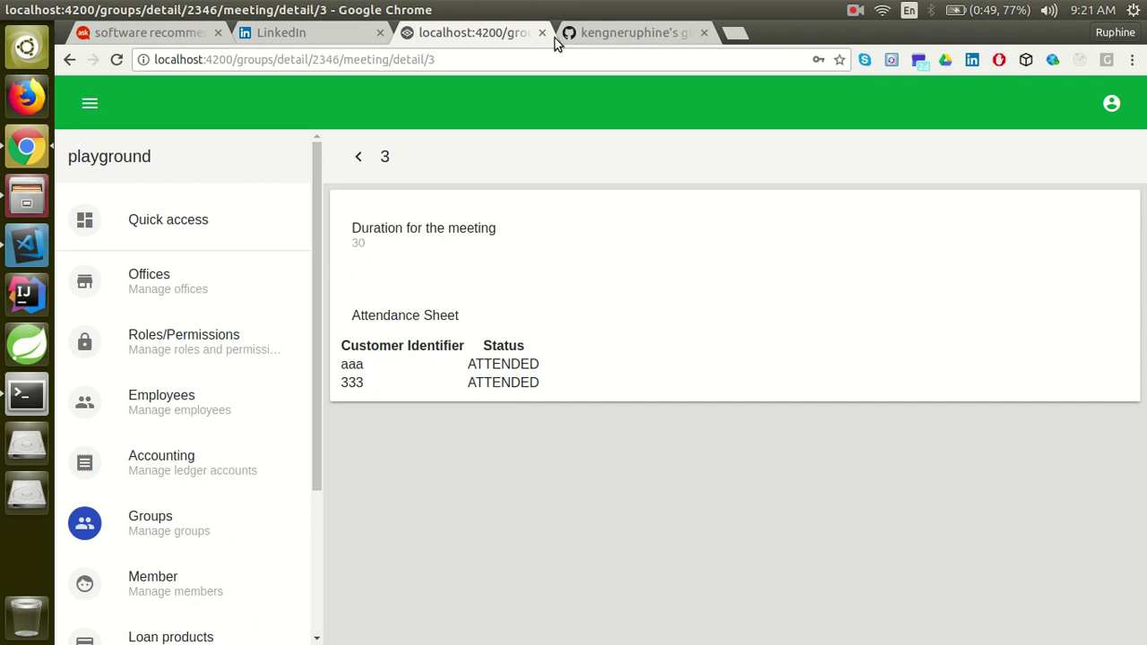
click(69, 60)
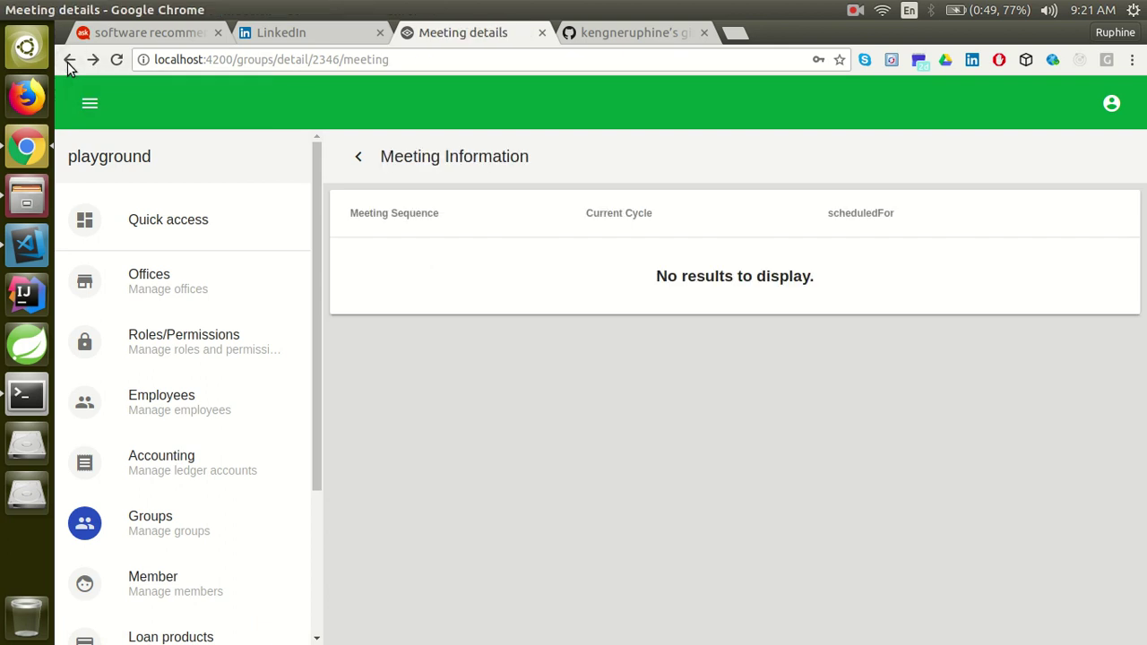
click(68, 61)
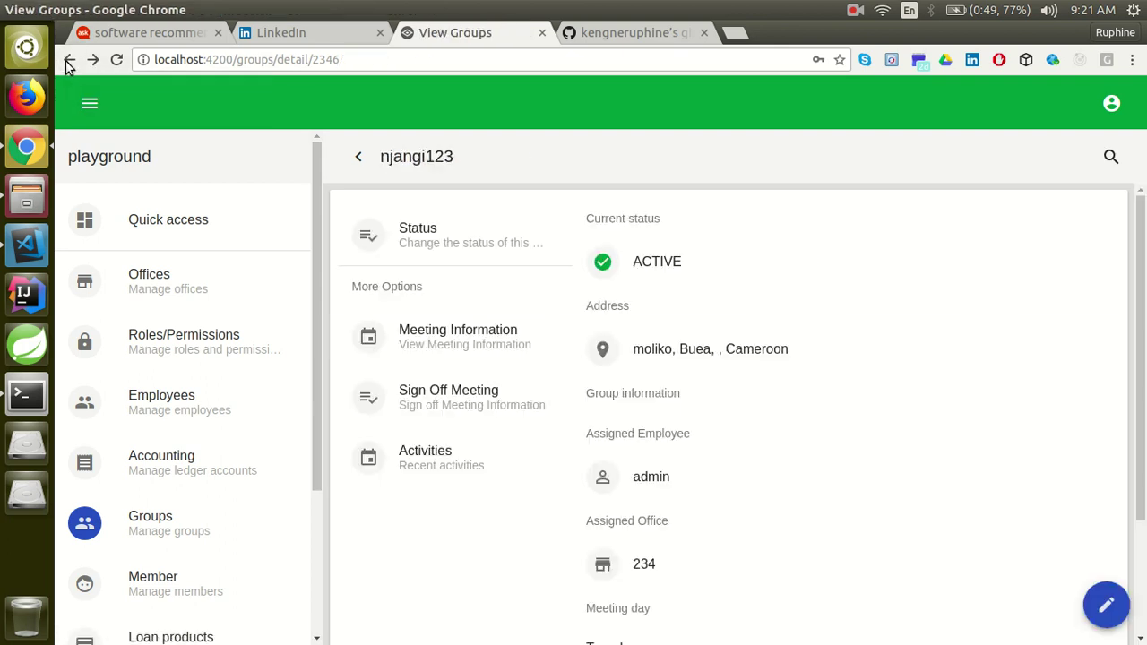
Open the njangi123 group's status change page and go to the comment for closing the group
click(519, 249)
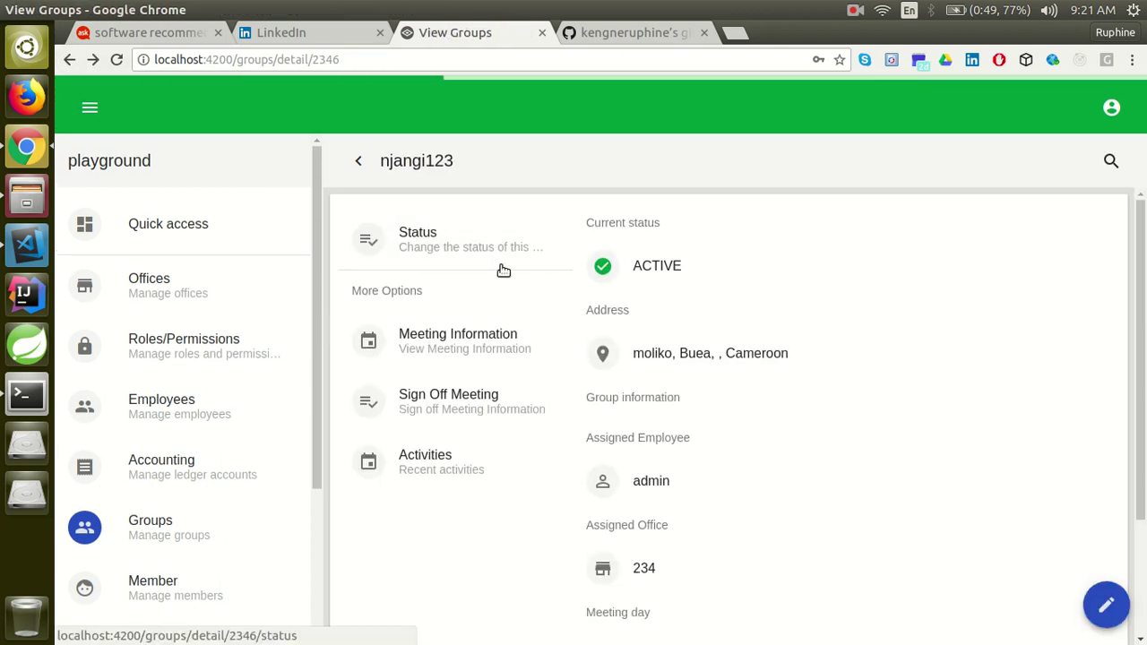
click(446, 244)
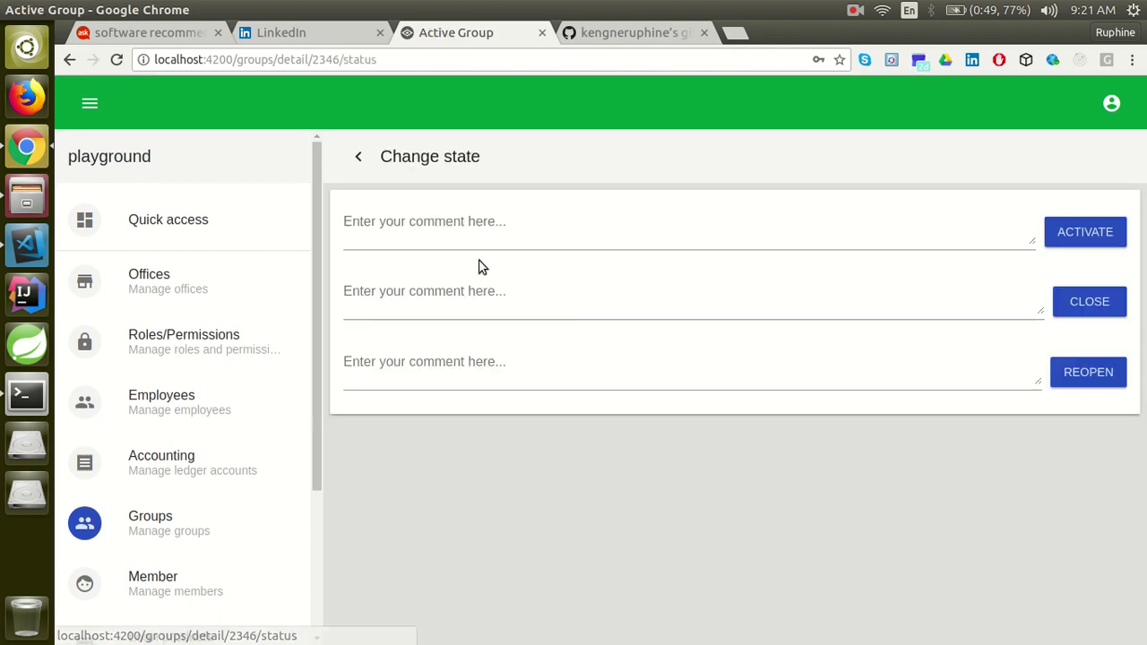
click(489, 305)
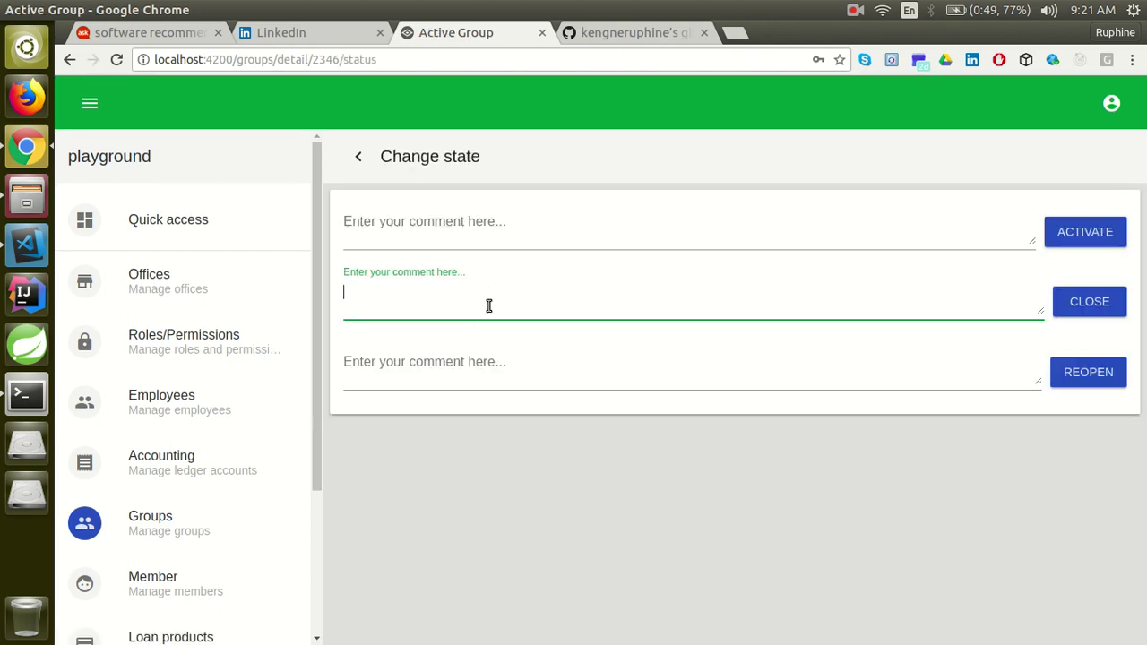
text(hfalhhlag)
key(BackSpace)
key(BackSpace)
key(BackSpace)
key(BackSpace)
key(BackSpace)
key(BackSpace)
key(BackSpace)
key(BackSpace)
key(BackSpace)
text(DUE)
key(BackSpace)
key(BackSpace)
key(BackSpace)
Close the njangi123 group with the comment "lacks of funds", and check its recent activities
text(lacks of u)
key(BackSpace)
text(funds)
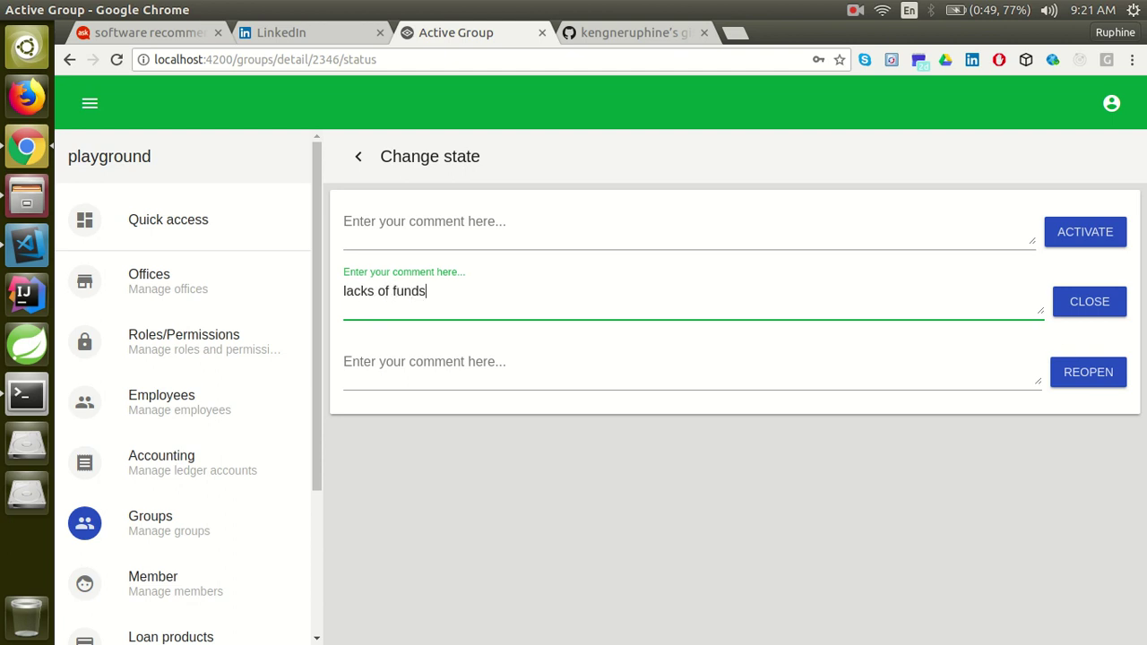
click(1063, 303)
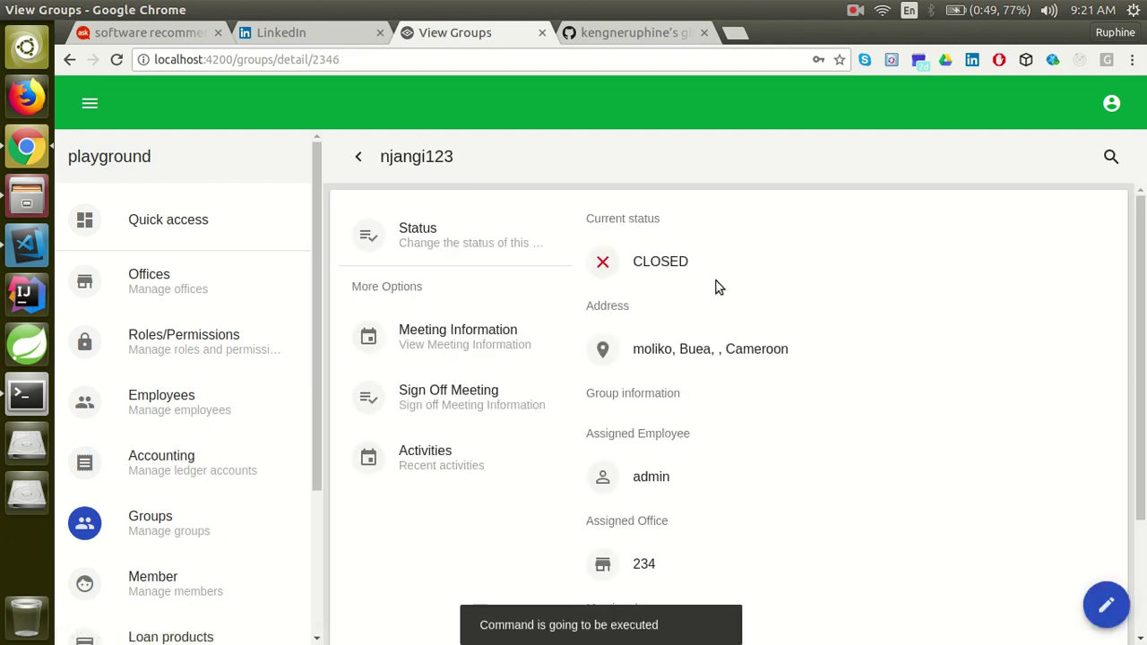
click(422, 476)
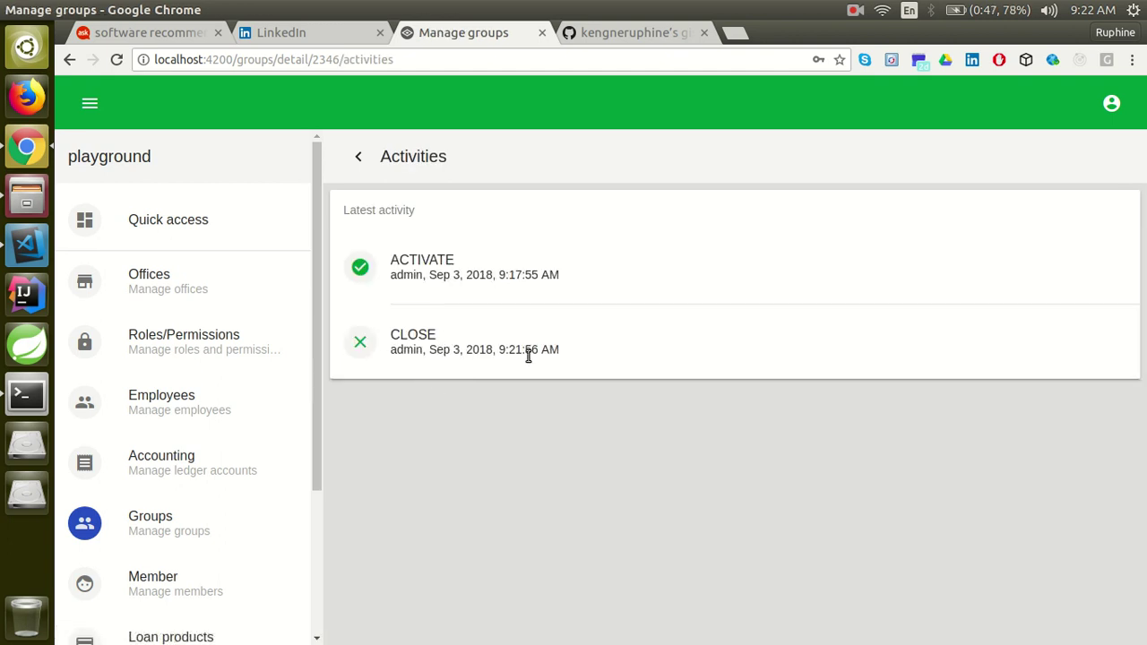
click(361, 163)
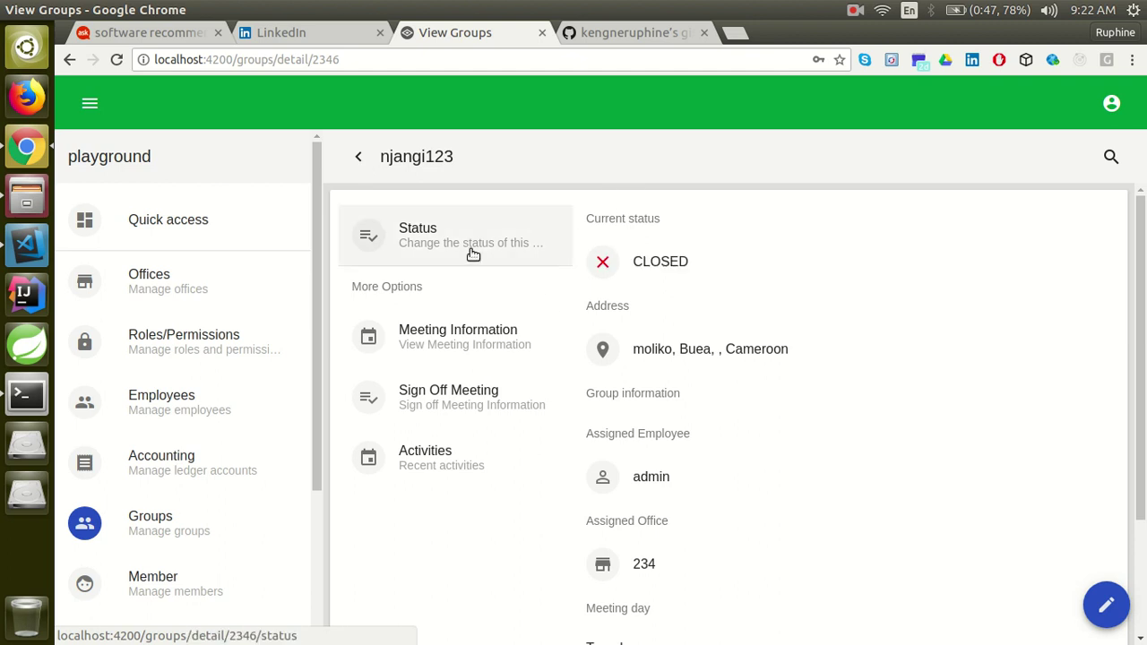
Reopen the closed njangi123 group with the comment "funds available"
click(471, 249)
click(511, 370)
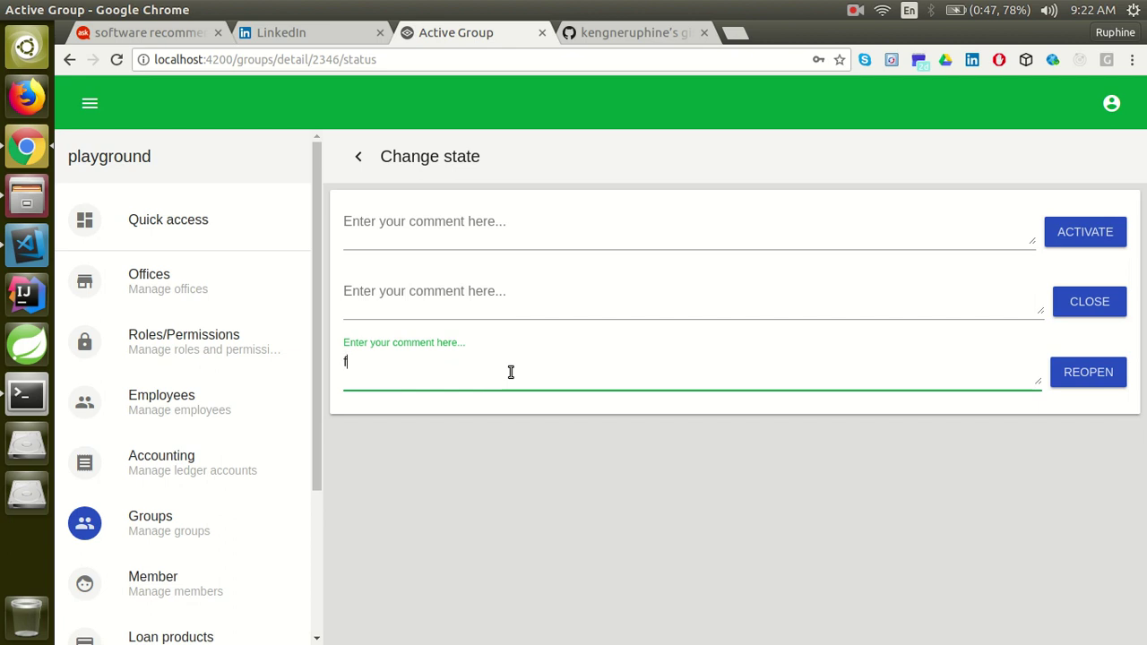
text(Enoughs funds)
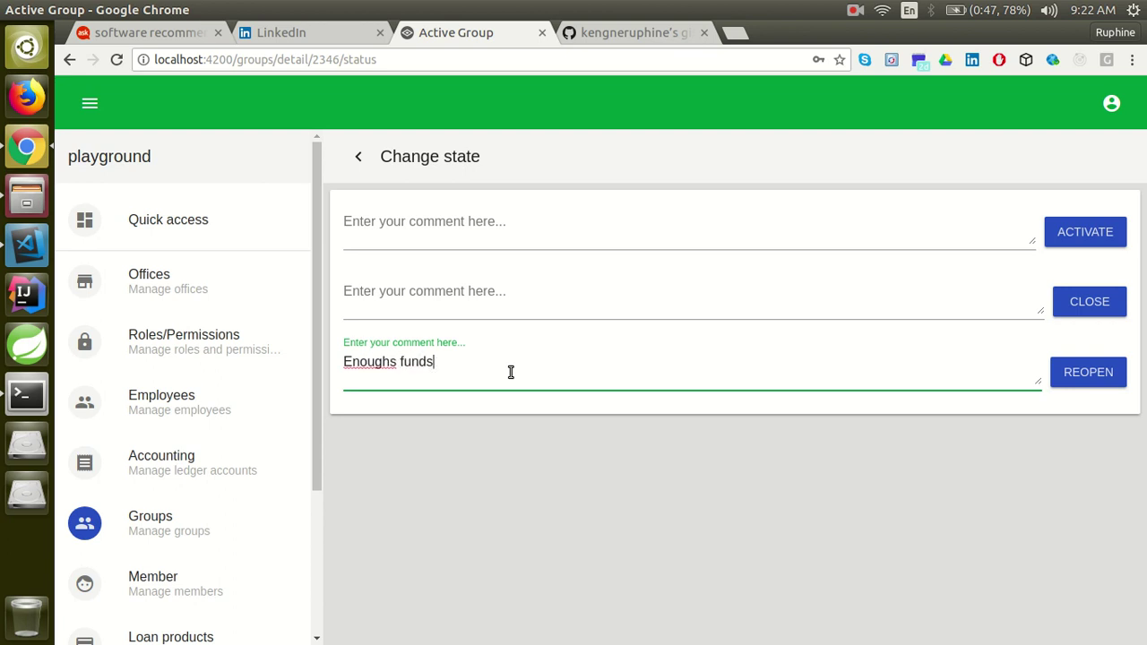
click(400, 361)
key(BackSpace)
key(BackSpace)
key(BackSpace)
key(BackSpace)
key(BackSpace)
key(BackSpace)
key(BackSpace)
text(available)
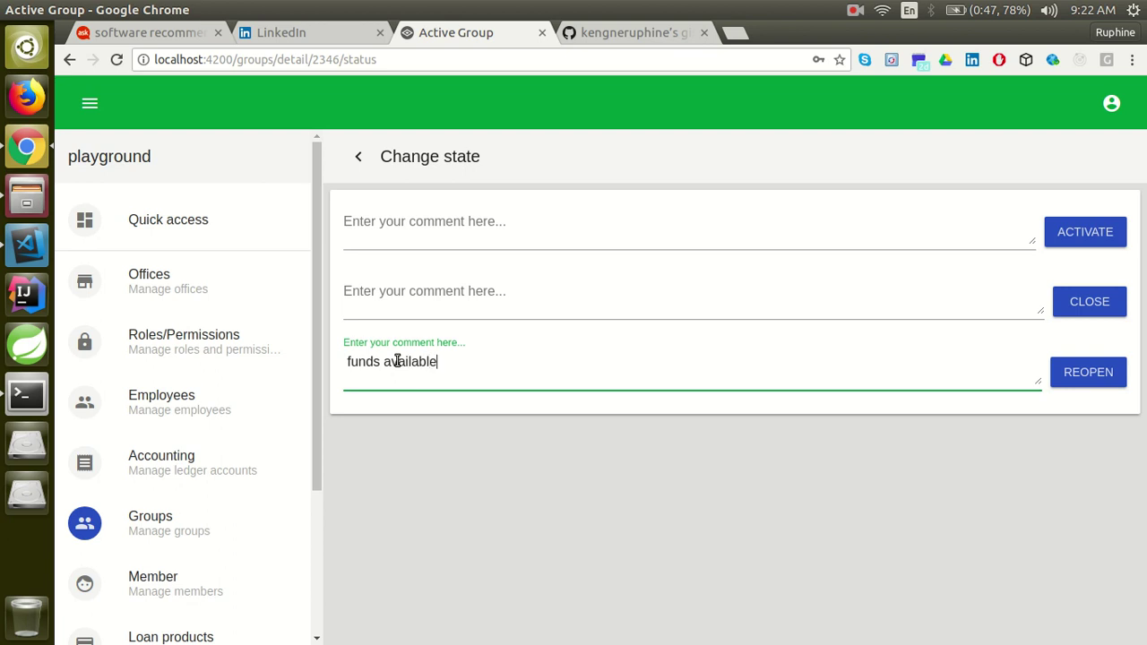
click(1089, 381)
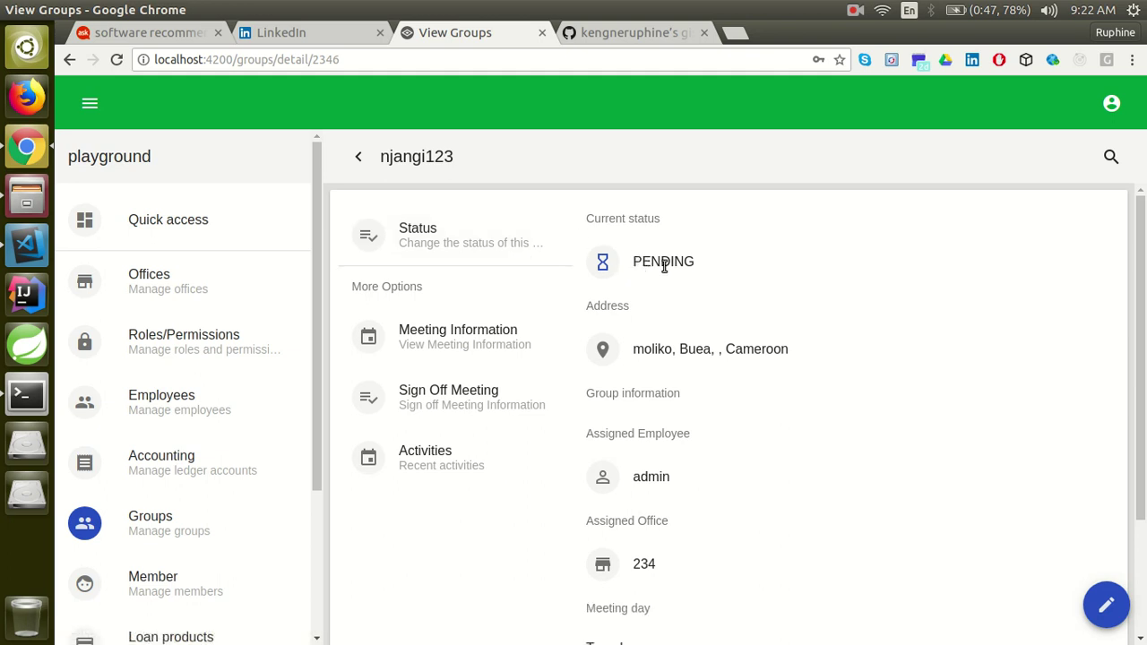
Activate the reopened njangi123 group with the comment "activate"
click(418, 249)
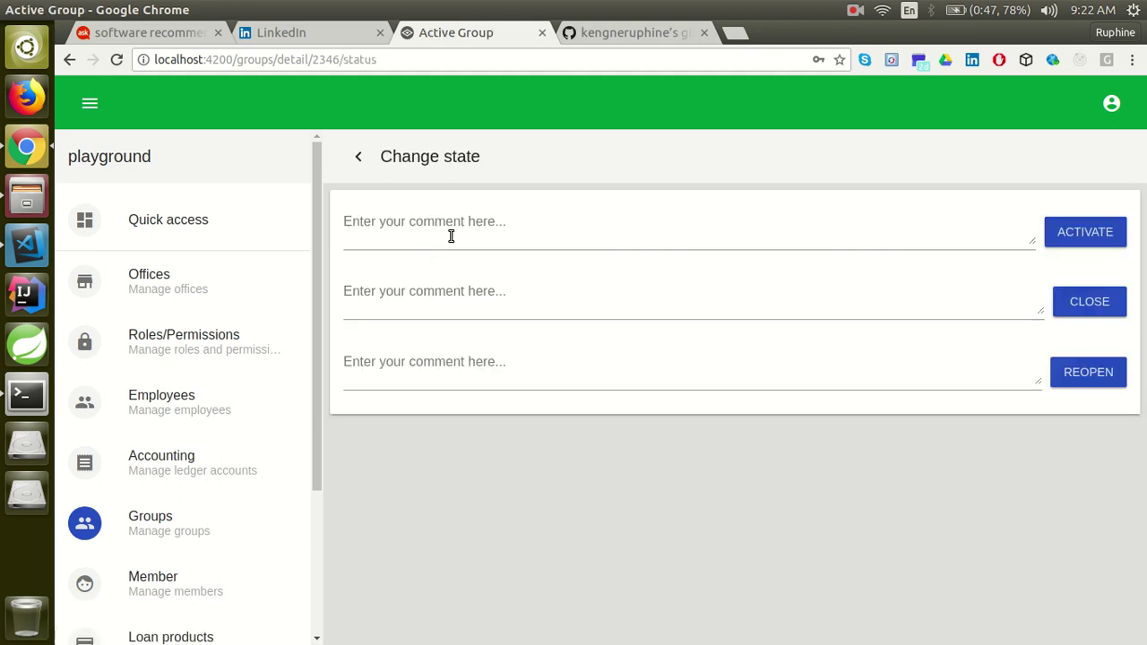
click(451, 235)
text(activate)
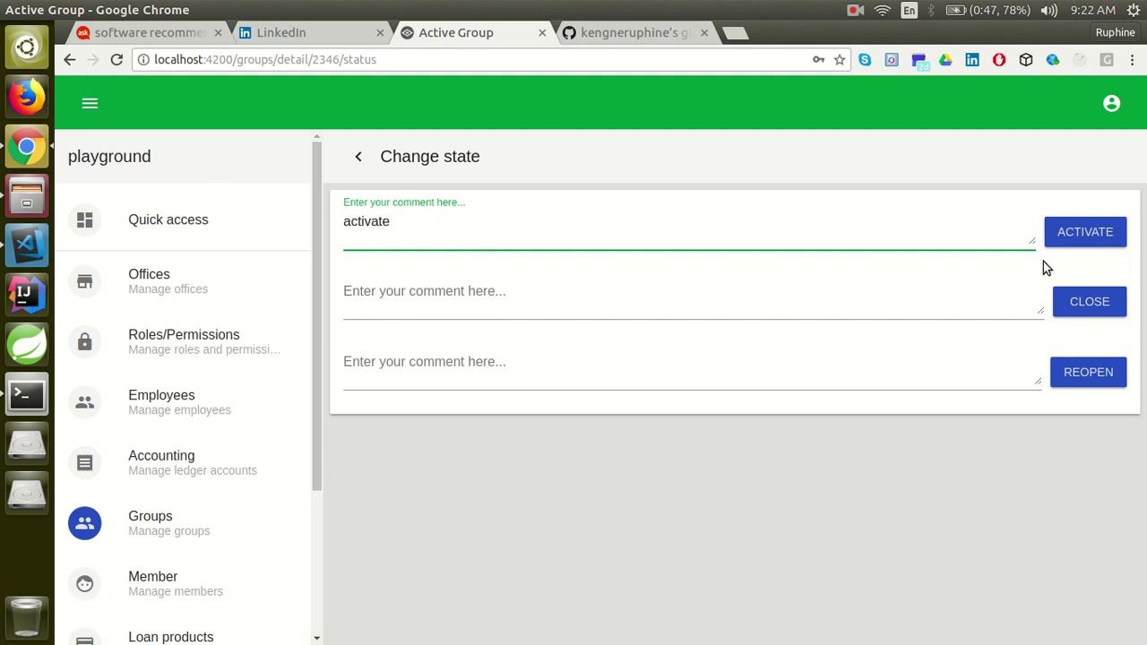
click(1064, 235)
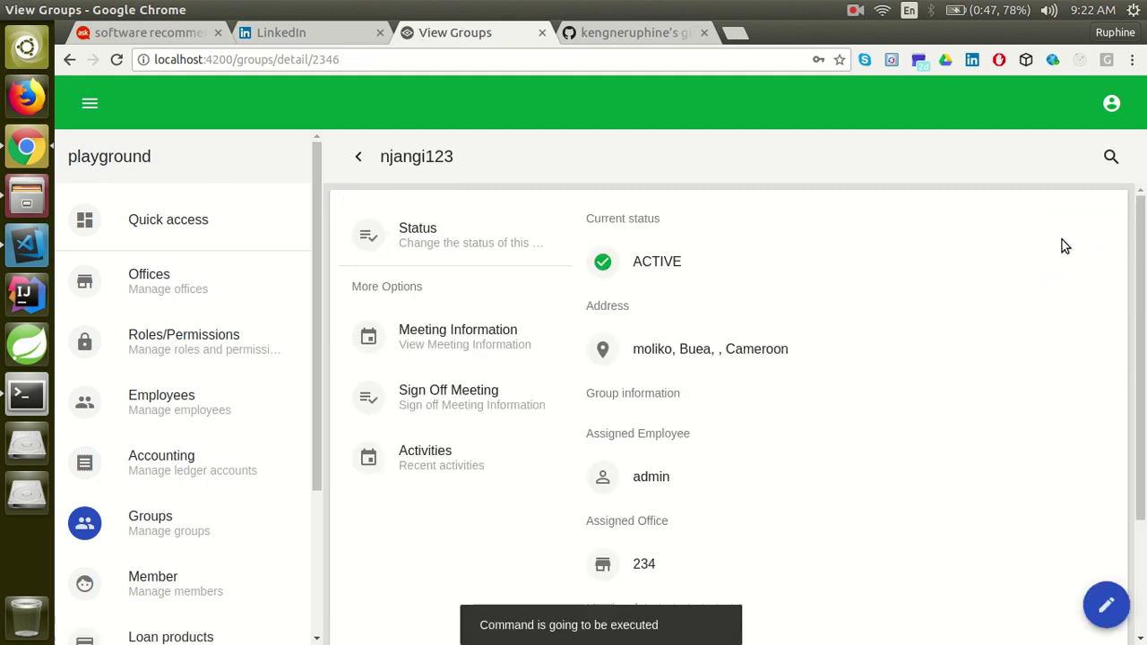
Review the group's recent activities, and return to the group's details to look through them
click(417, 474)
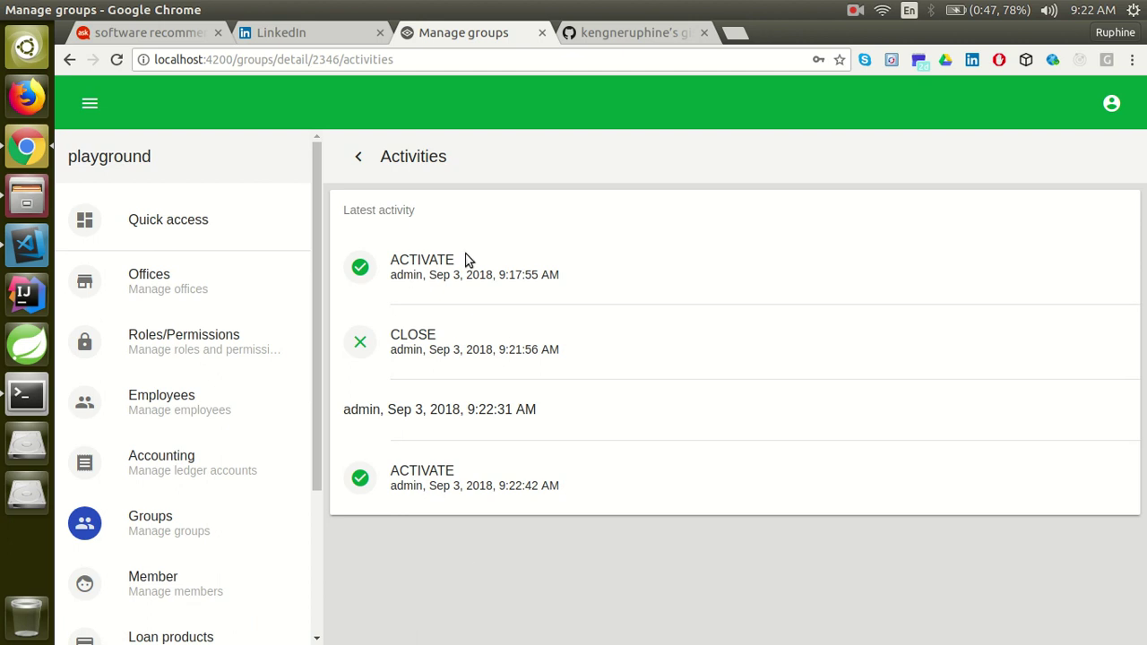
click(361, 161)
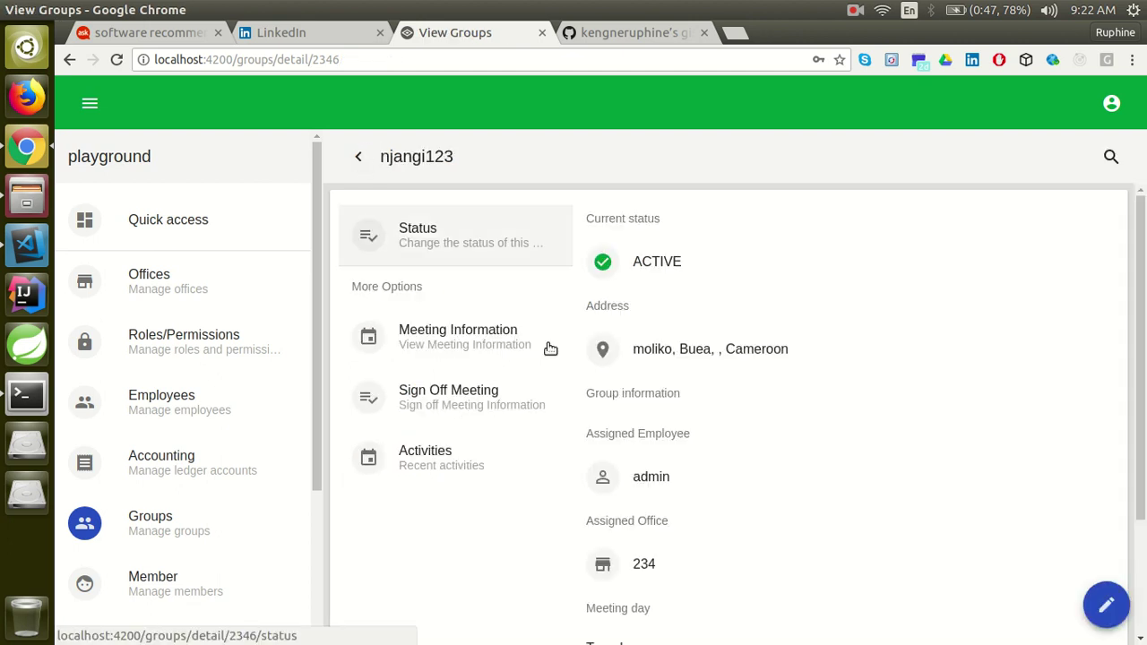
scroll(1143, 333, down, 5)
scroll(1144, 333, up, 5)
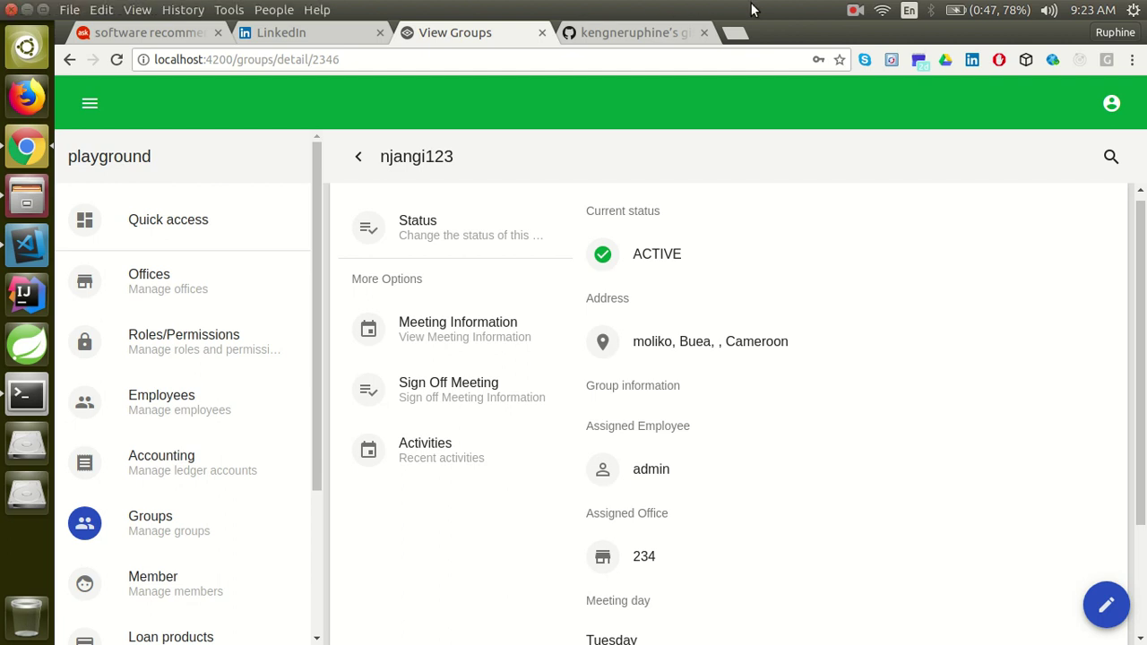
click(855, 13)
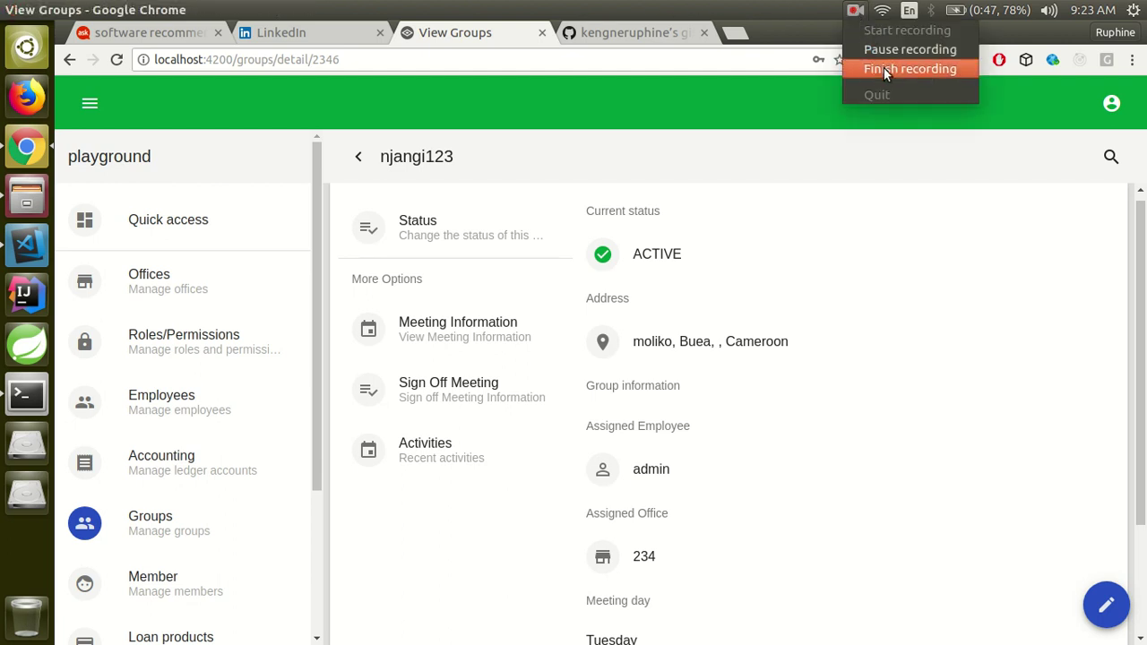